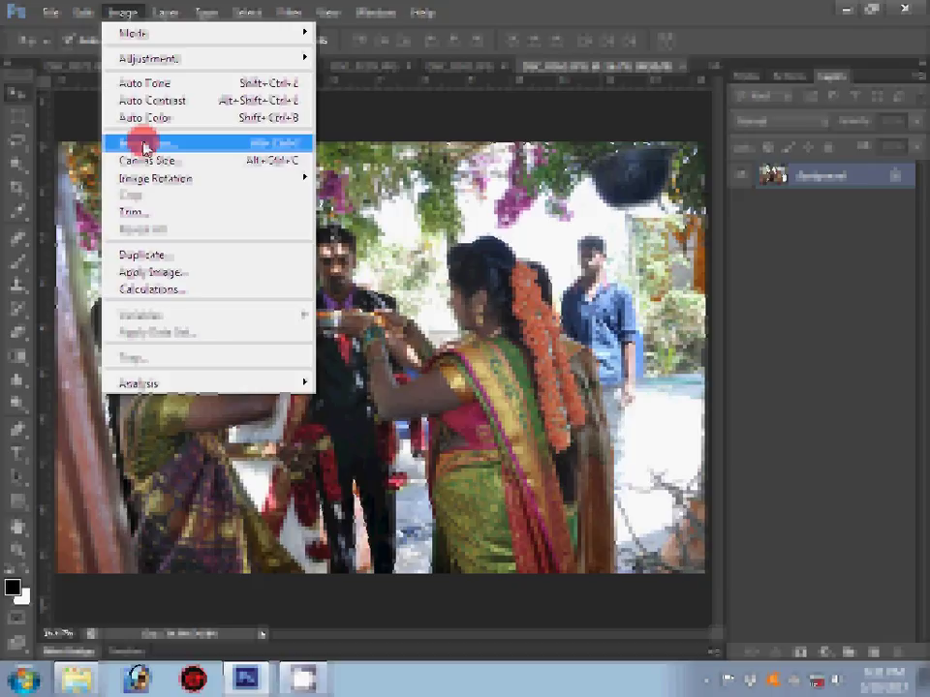
Step: Review the photo's image size unchanged, then apply Auto Contrast and Auto Color
left_click(143, 147)
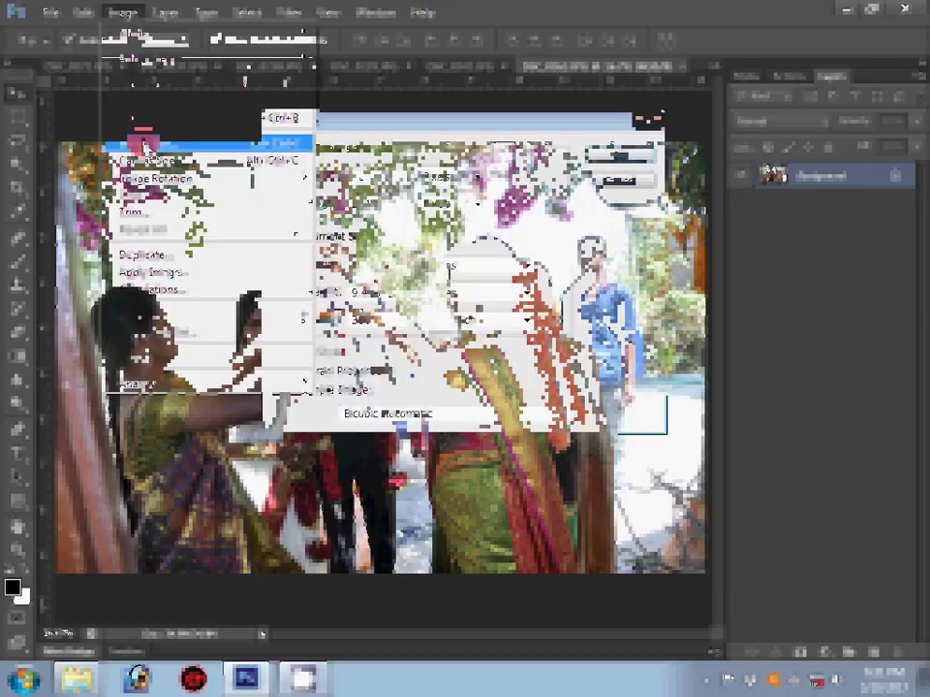
key("Return")
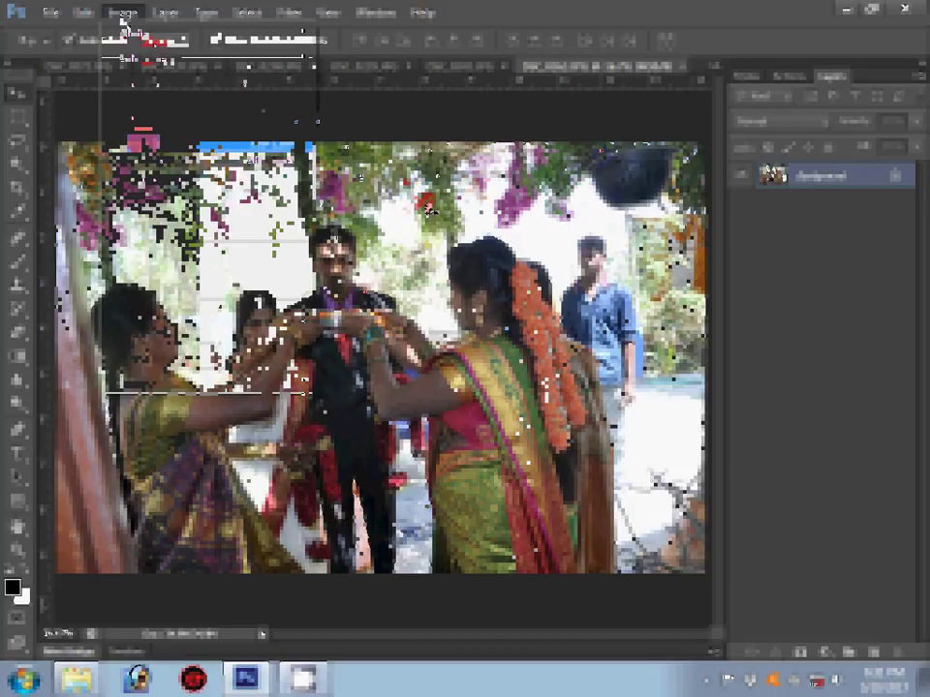
left_click(122, 13)
left_click(146, 143)
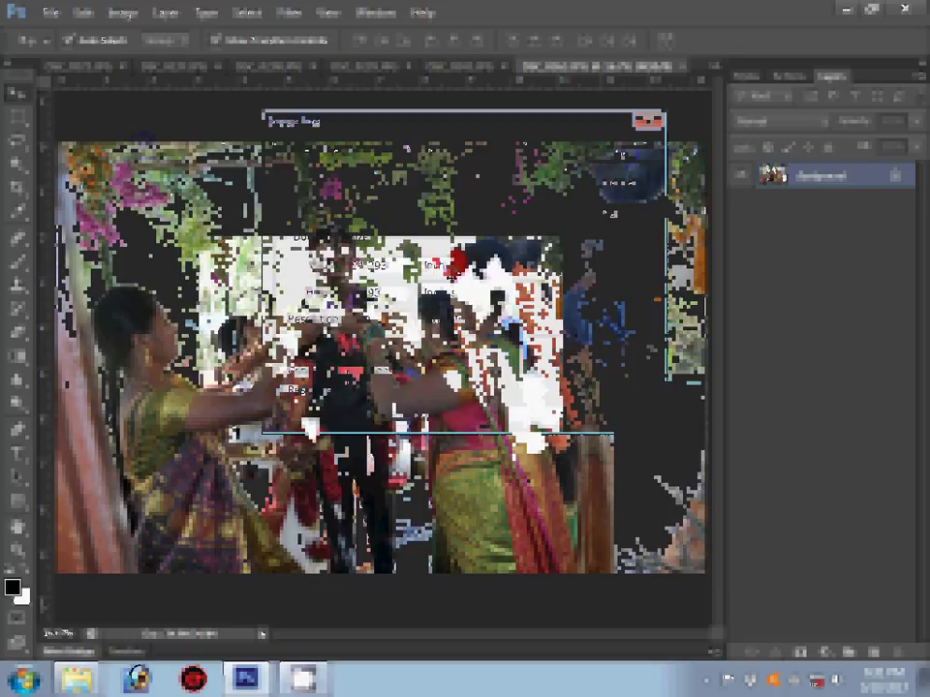
left_click(123, 12)
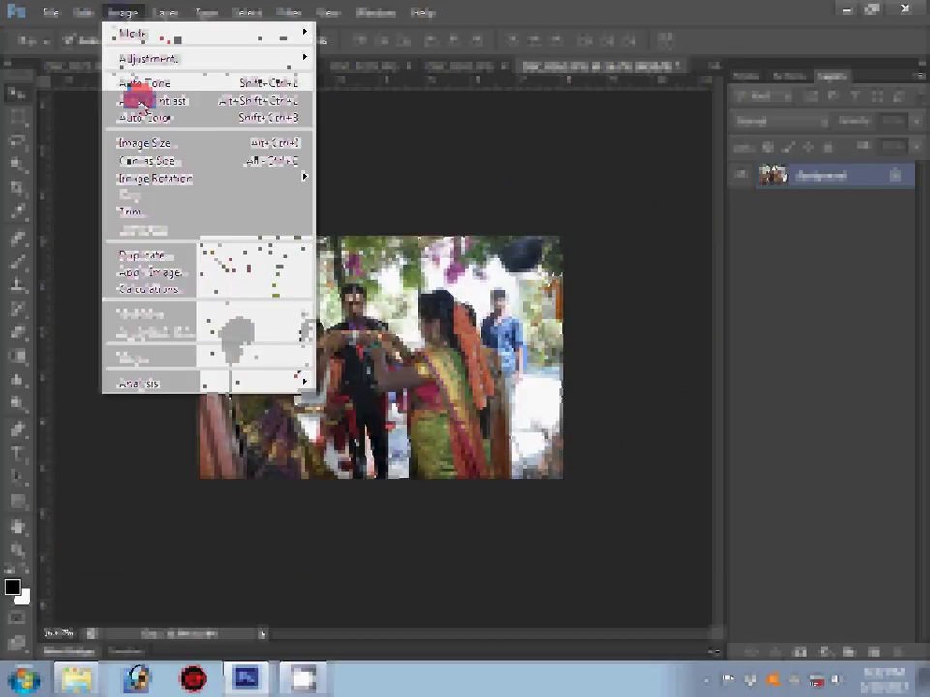
left_click(136, 100)
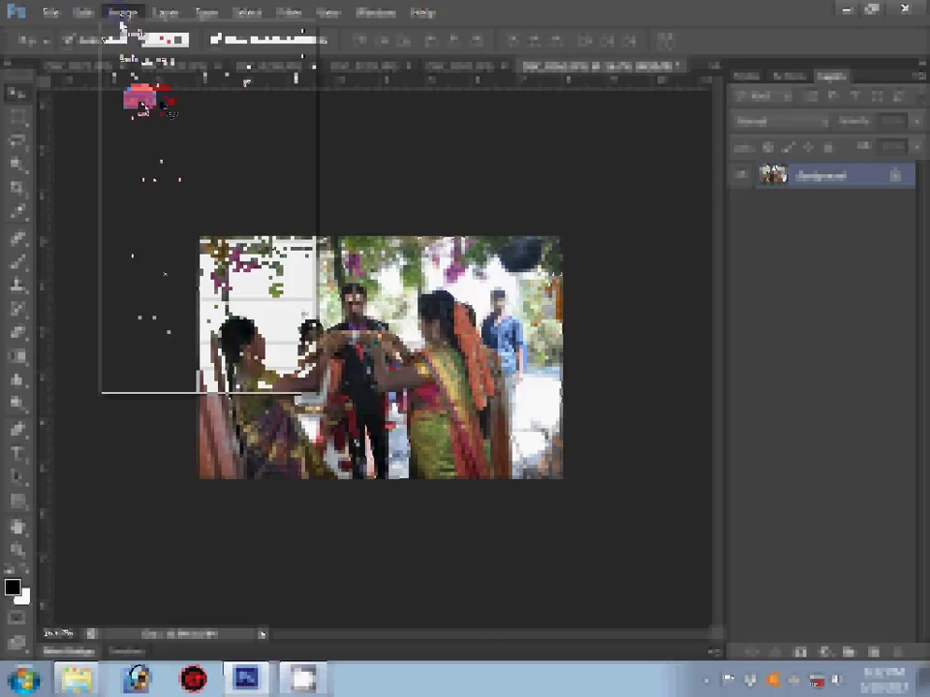
left_click(160, 118)
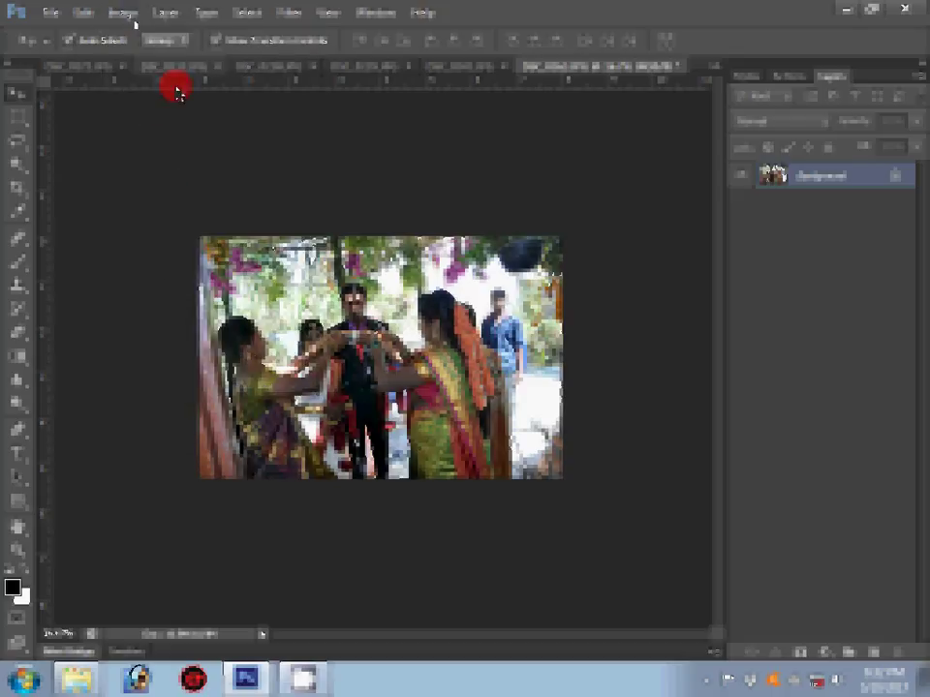
Step: Copy the entire photo, close it without saving, and switch to the Magic Wand
left_click(247, 12)
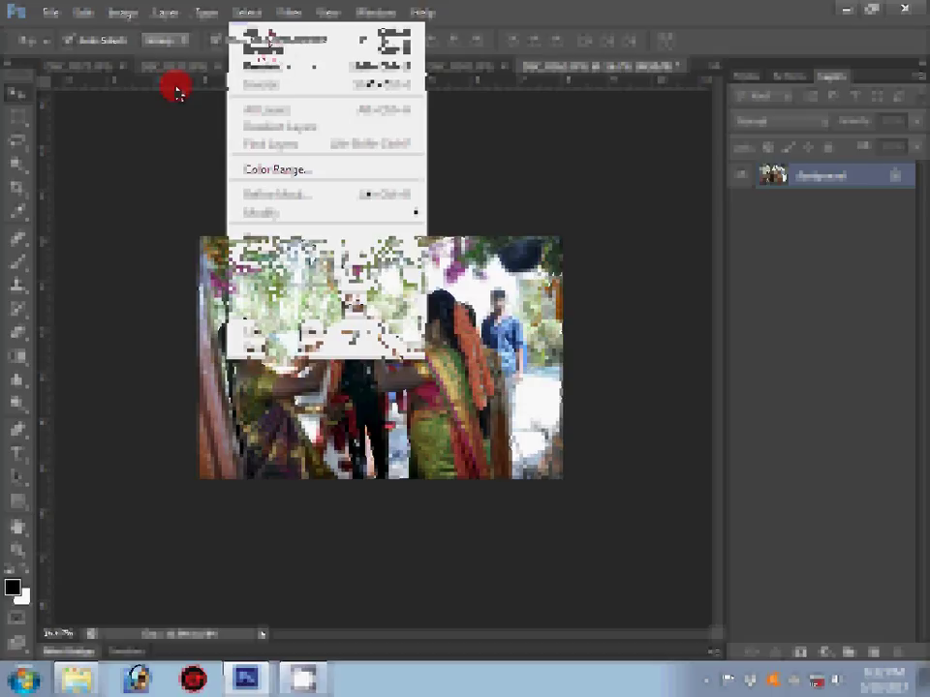
left_click(267, 27)
left_click(82, 13)
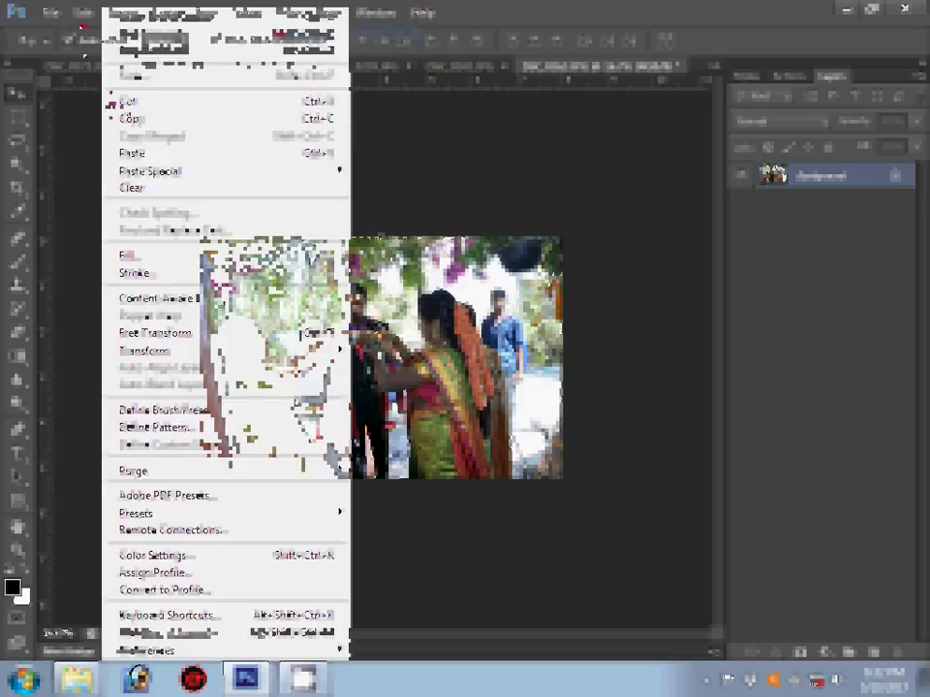
left_click(126, 101)
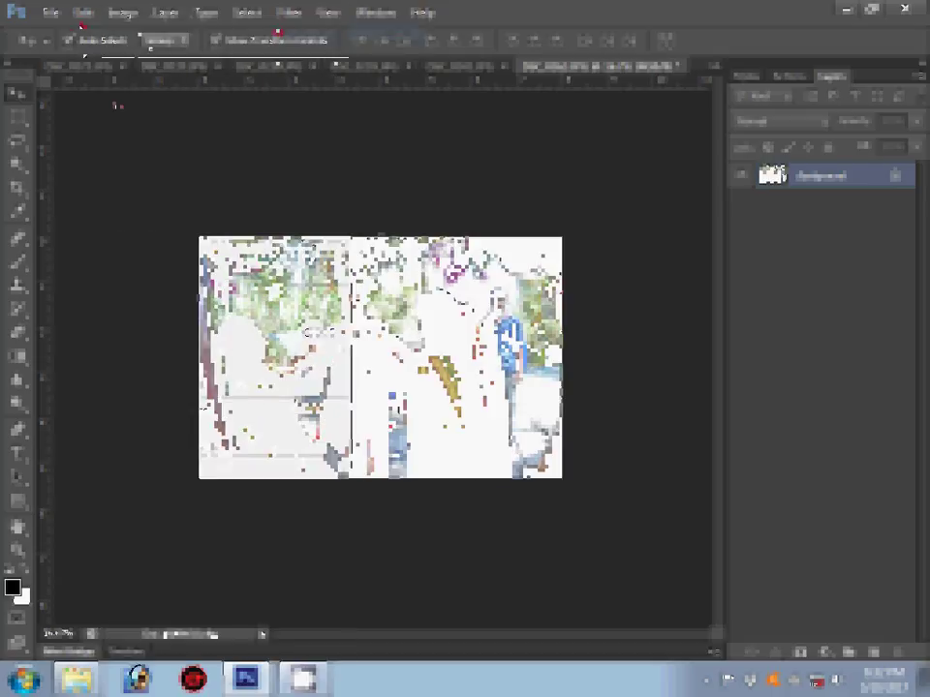
left_click(681, 70)
left_click(483, 280)
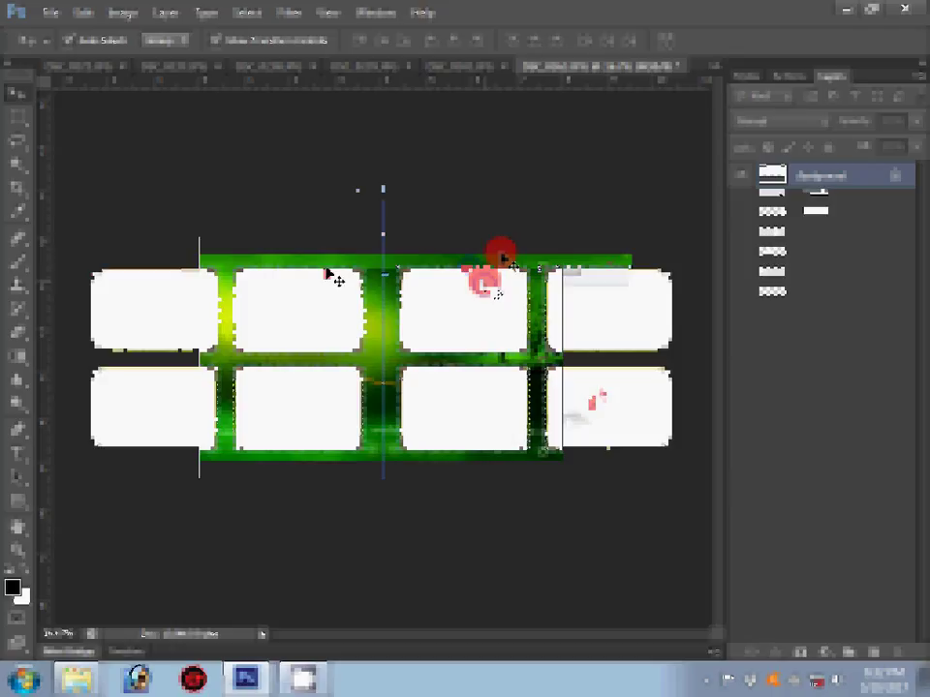
left_click(17, 164)
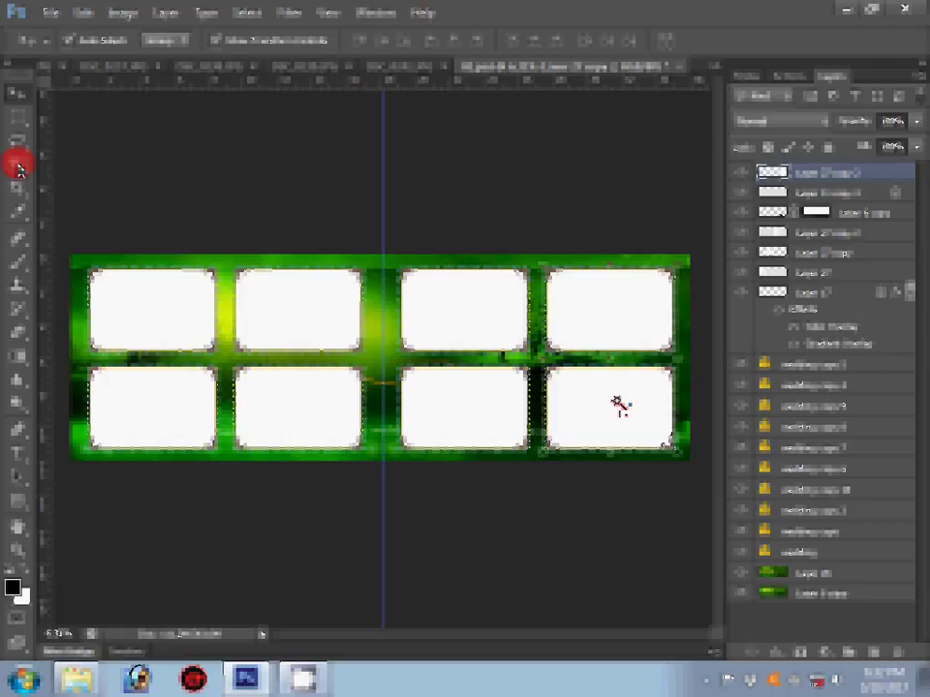
Step: Paste Into the bottom-right rounded frame with the copied photo, then bring up the next photo
left_click(82, 16)
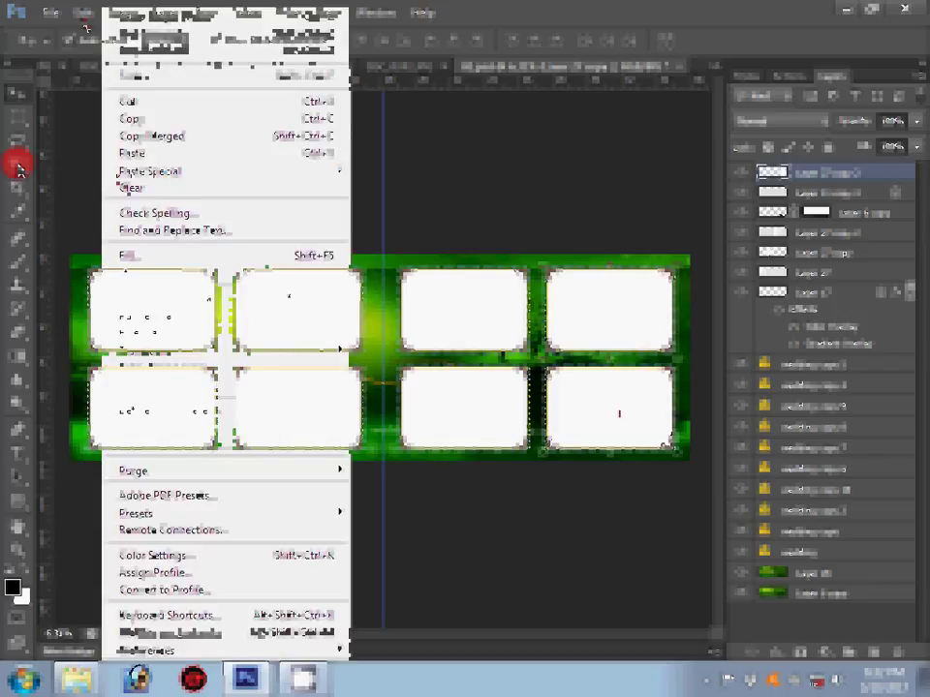
mouse_move(150, 171)
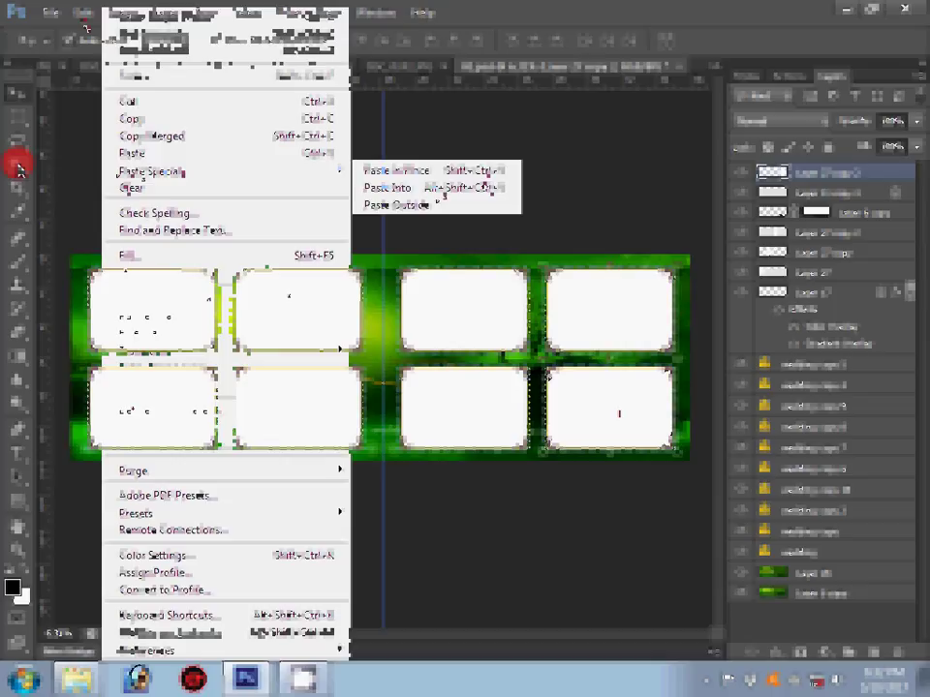
left_click(504, 187)
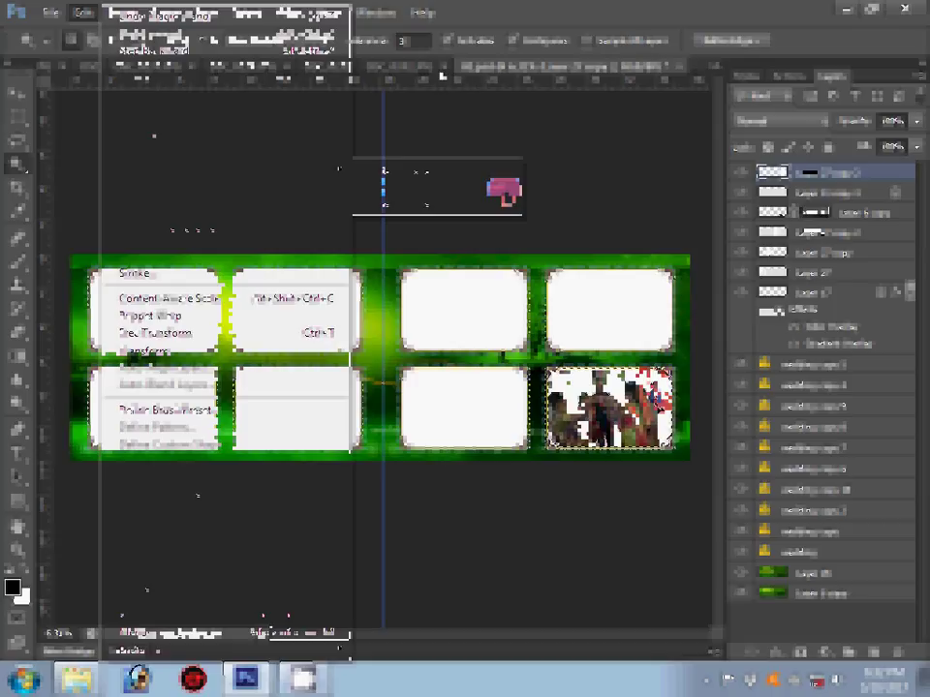
left_click(443, 68)
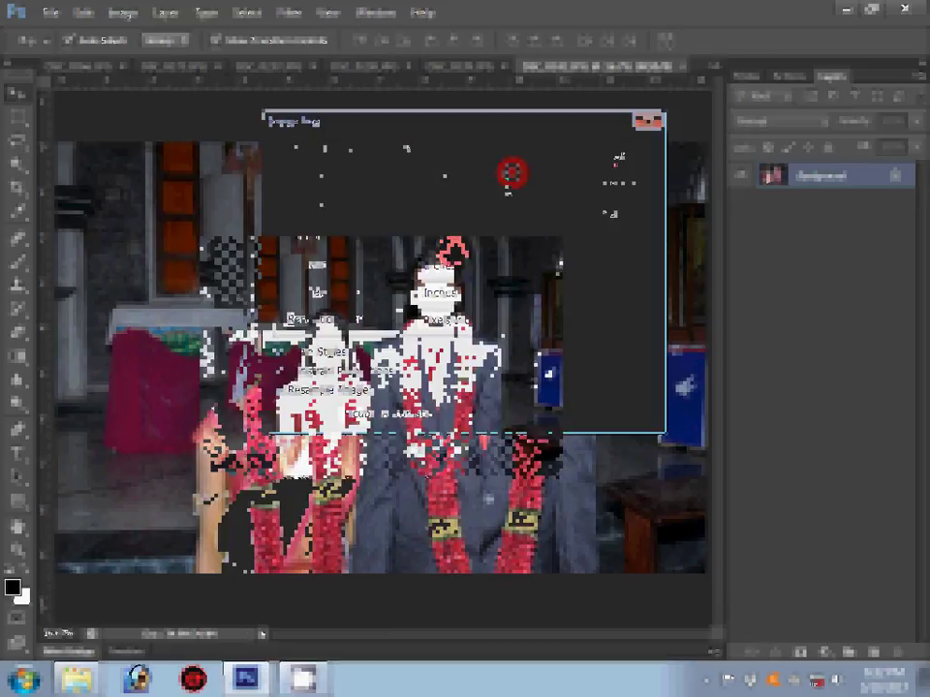
Step: Close the couple photo unsaved and Paste Into the top-right frame using the Magic Wand
left_click(679, 67)
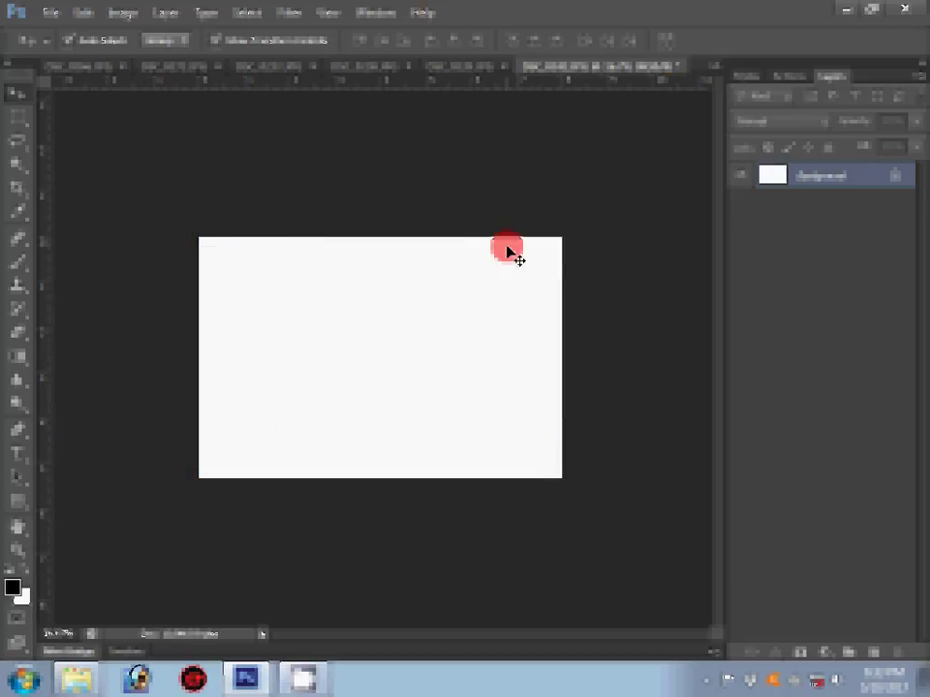
left_click(508, 250)
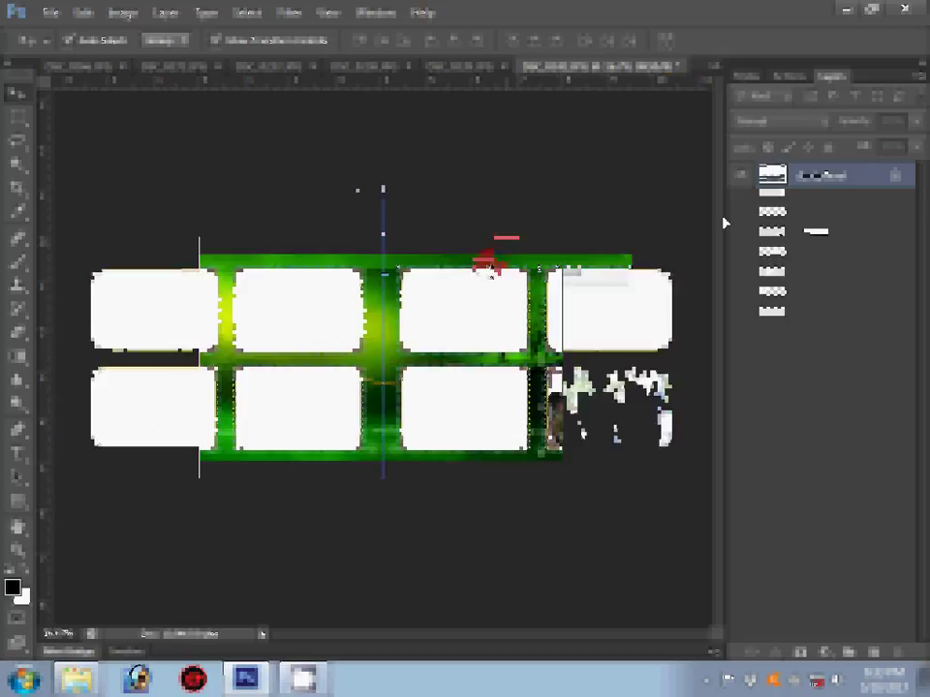
key("w")
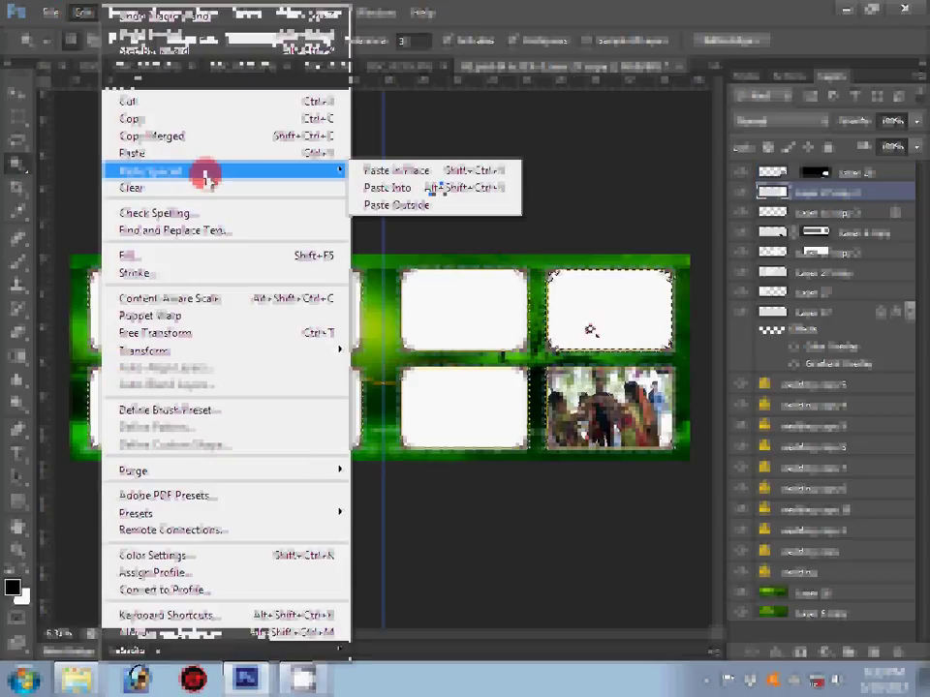
left_click(433, 187)
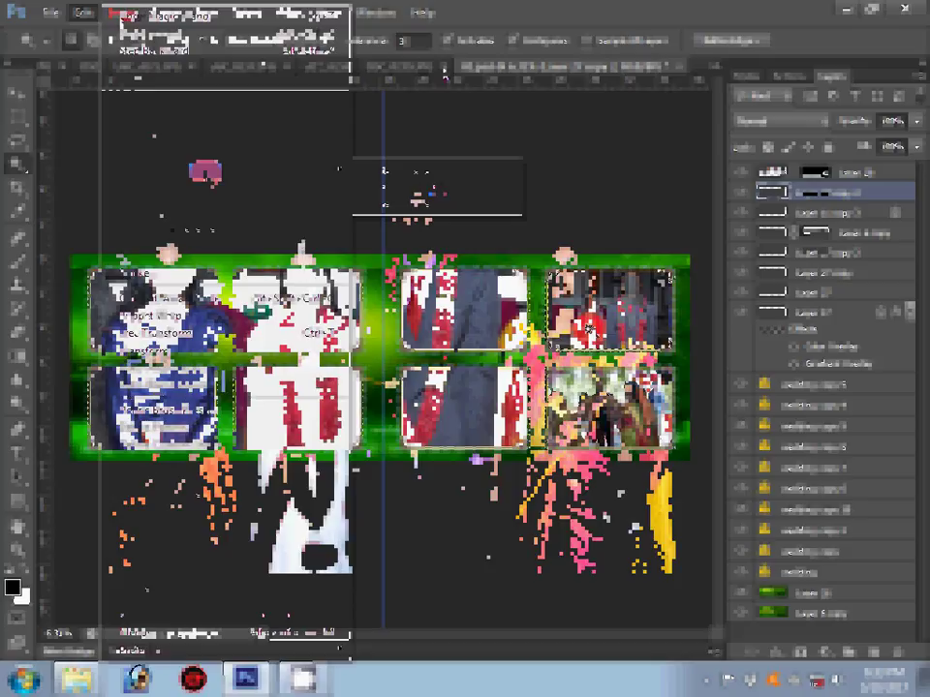
left_click(114, 14)
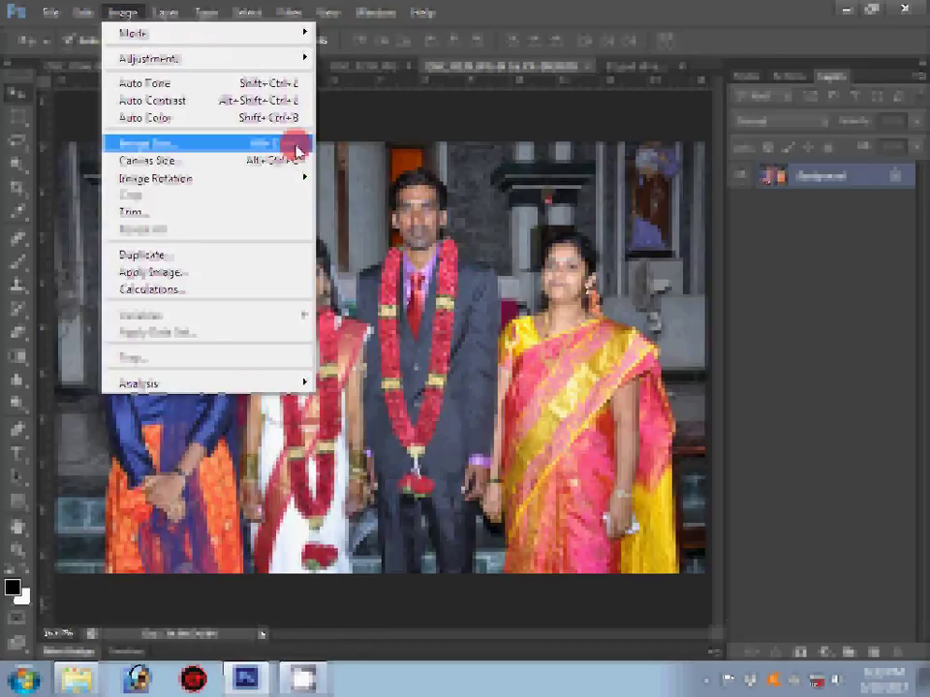
Step: Paste the four-person group photo into the third top-row frame after checking its size
left_click(295, 150)
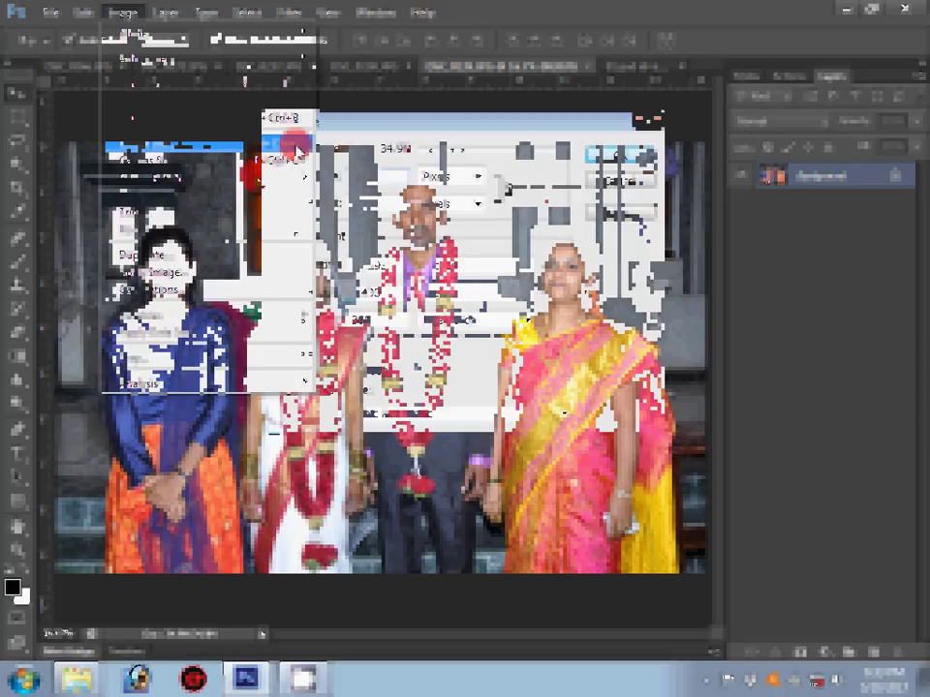
key("Escape")
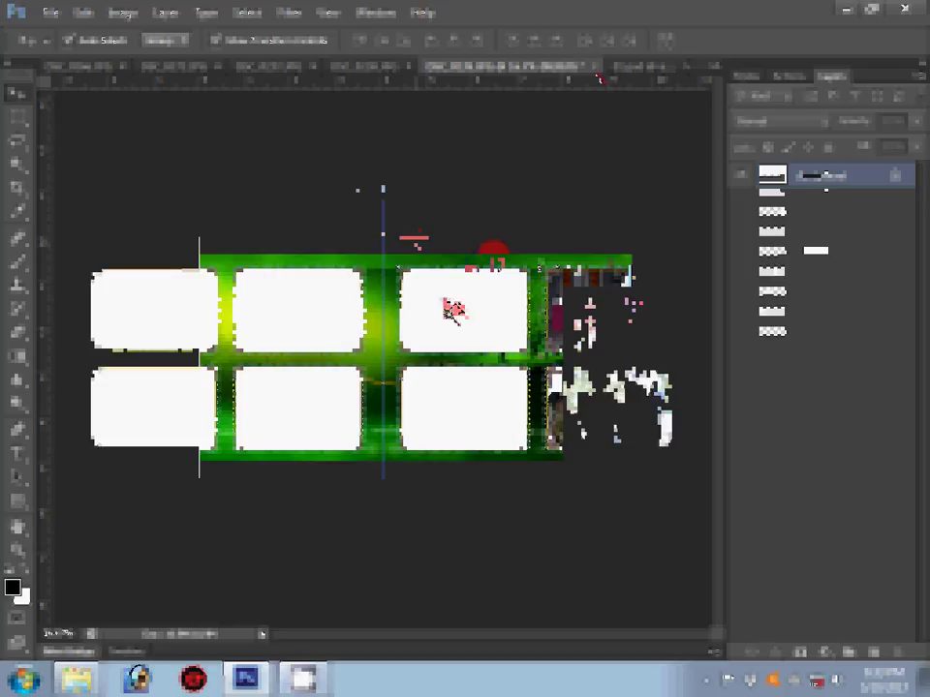
left_click(452, 310)
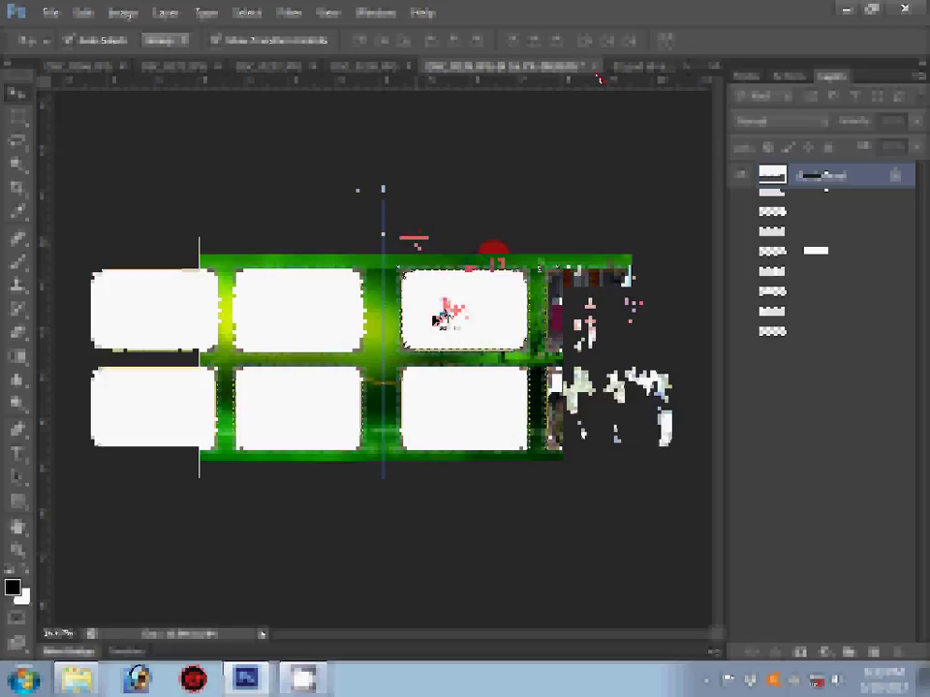
left_click(83, 12)
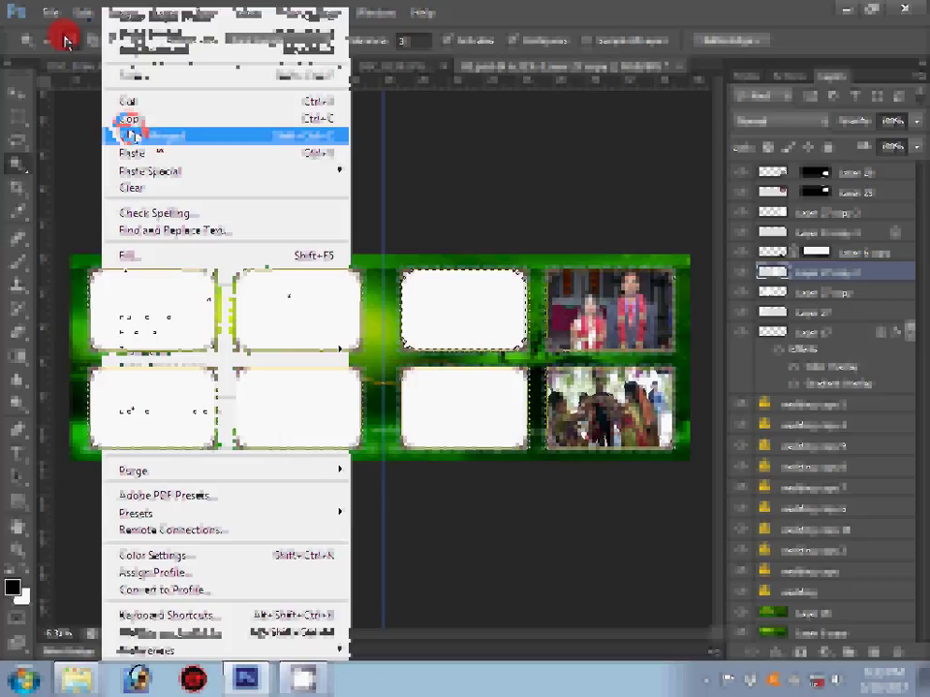
mouse_move(150, 171)
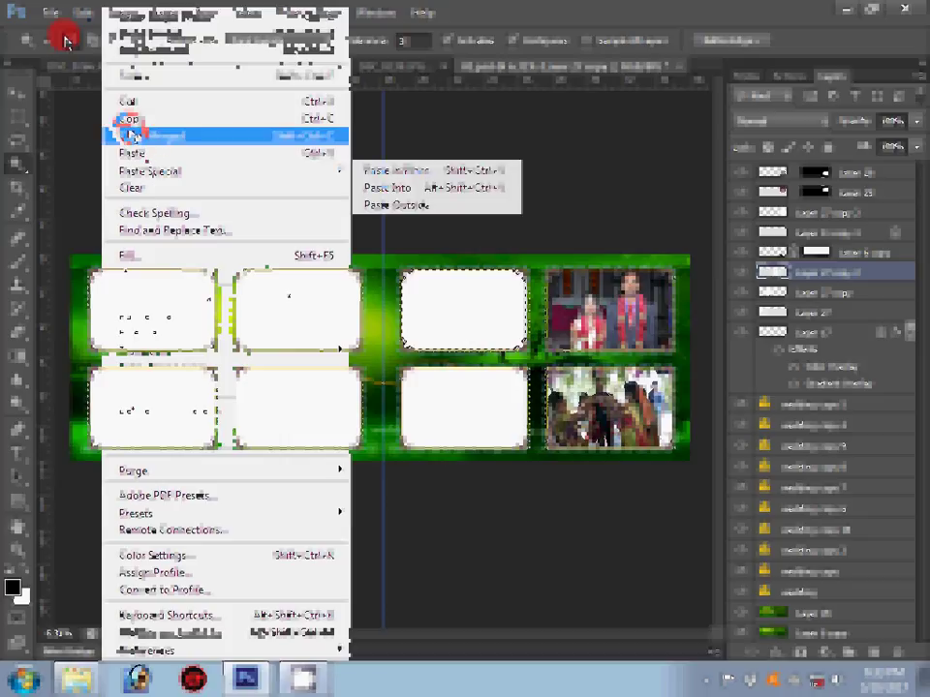
left_click(131, 135)
key("ctrl+alt+shift+v")
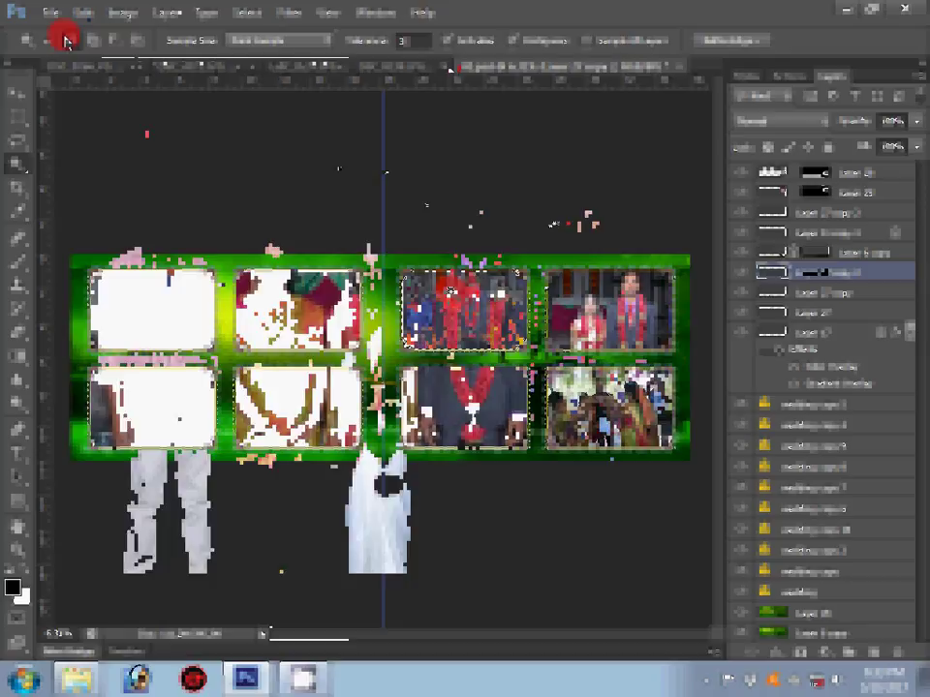
key("ctrl+shift+Tab")
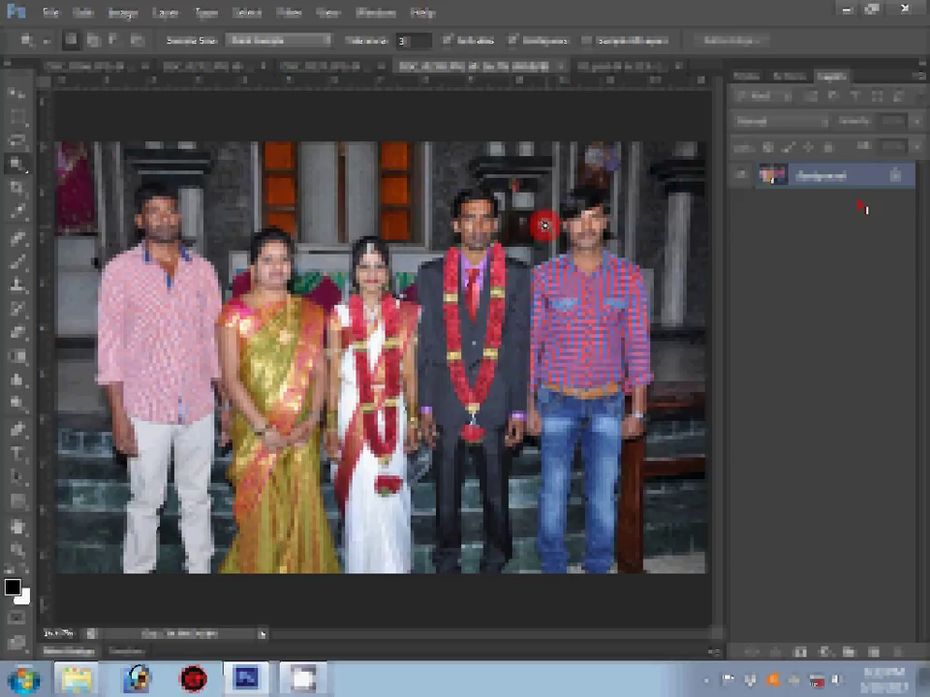
Step: Close the five-person photo without saving and Paste Into the bottom-row third frame
key("ctrl+alt+i")
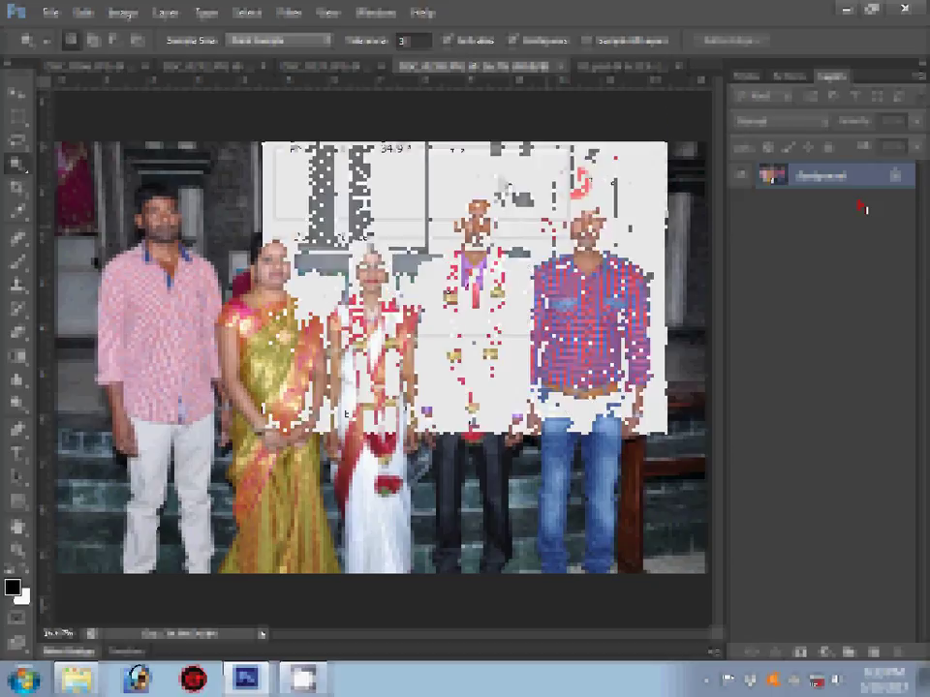
left_click(285, 292)
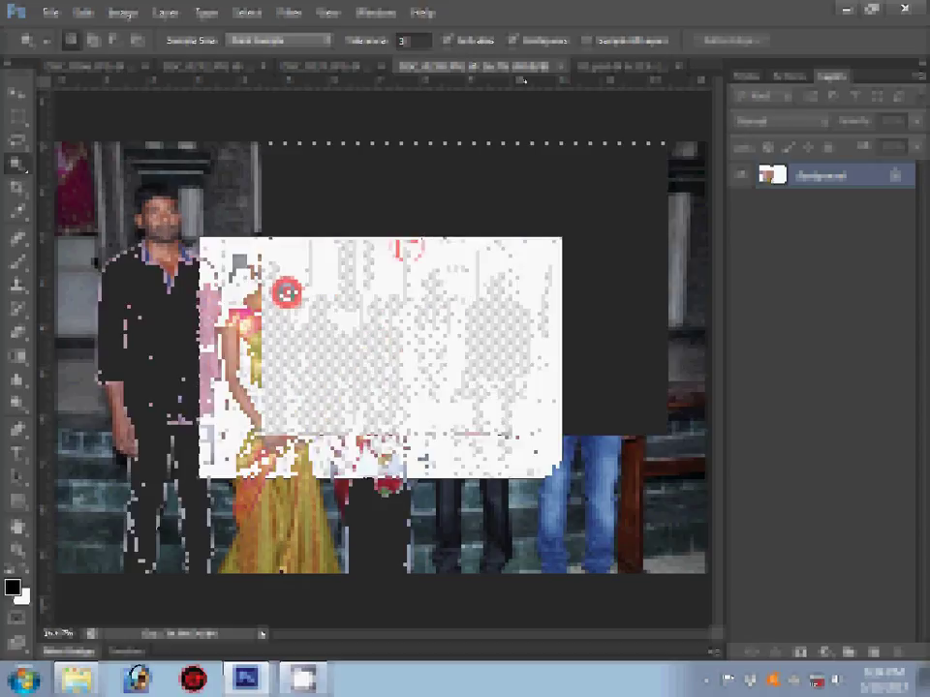
left_click(559, 68)
left_click(484, 268)
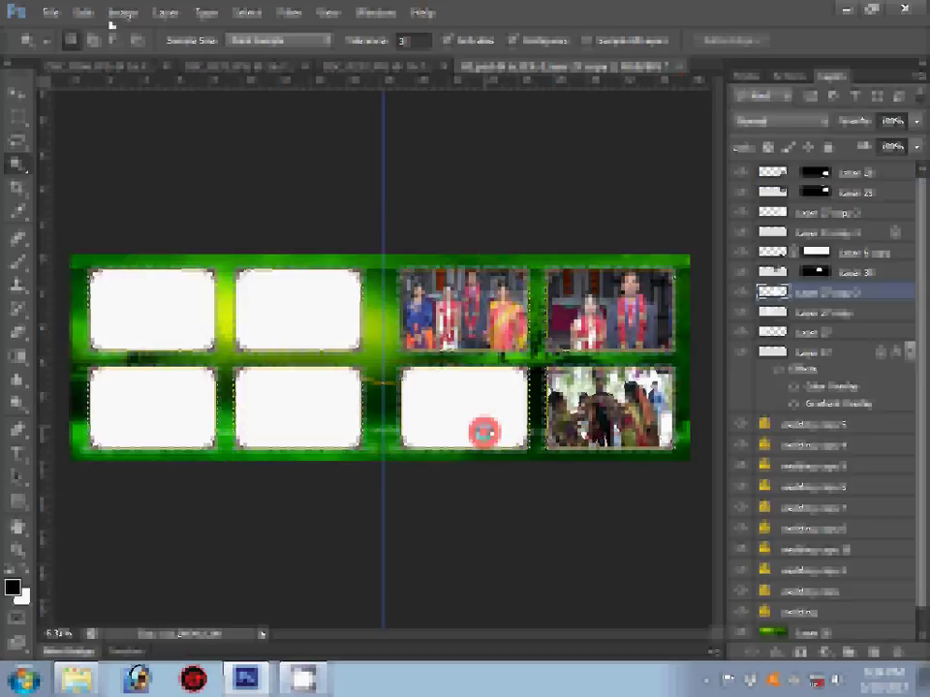
left_click(89, 14)
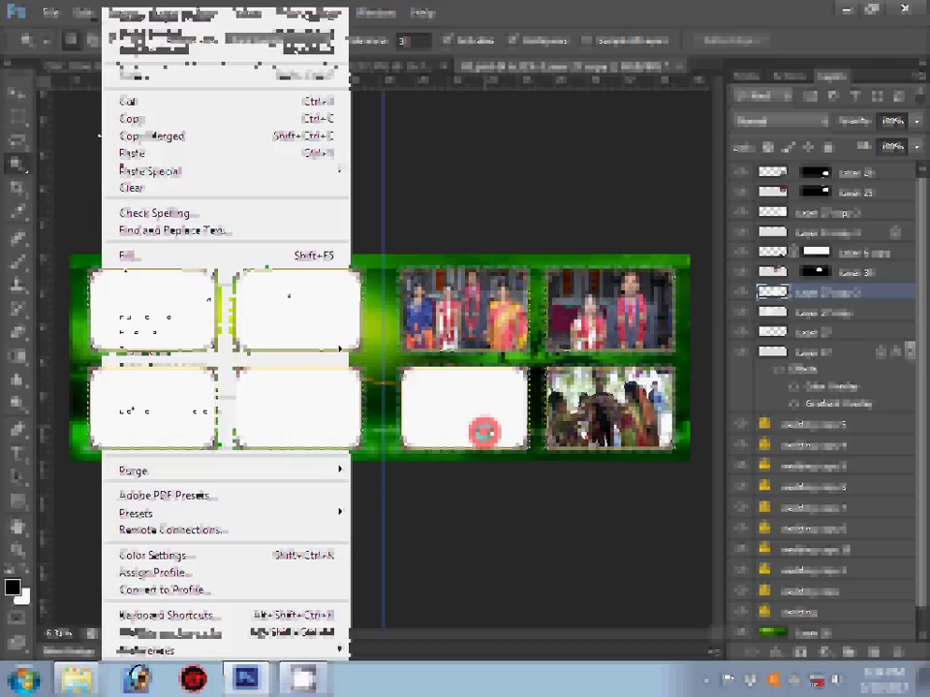
mouse_move(150, 171)
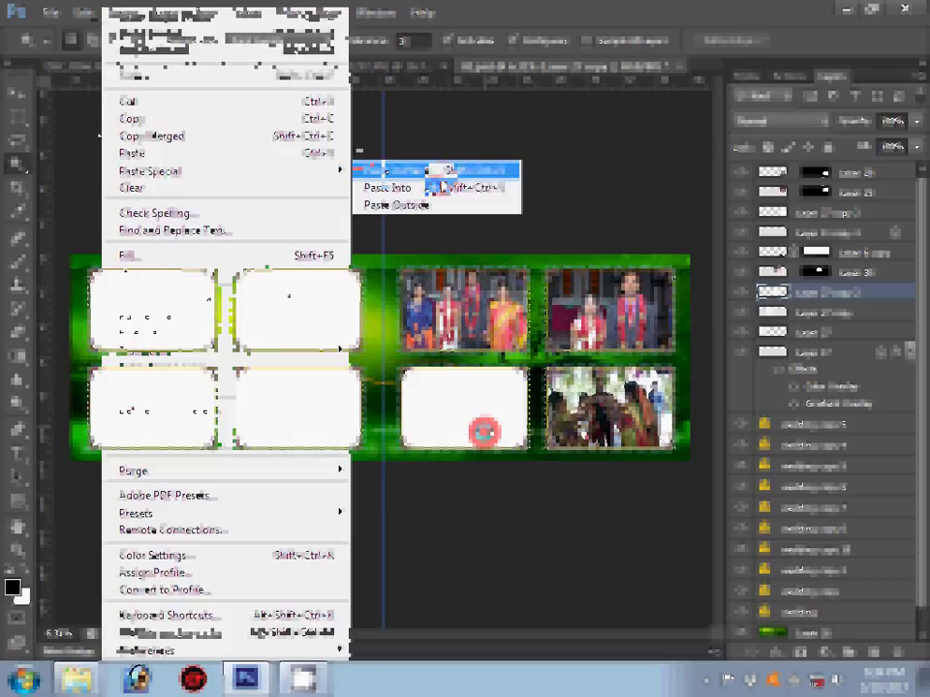
left_click(387, 184)
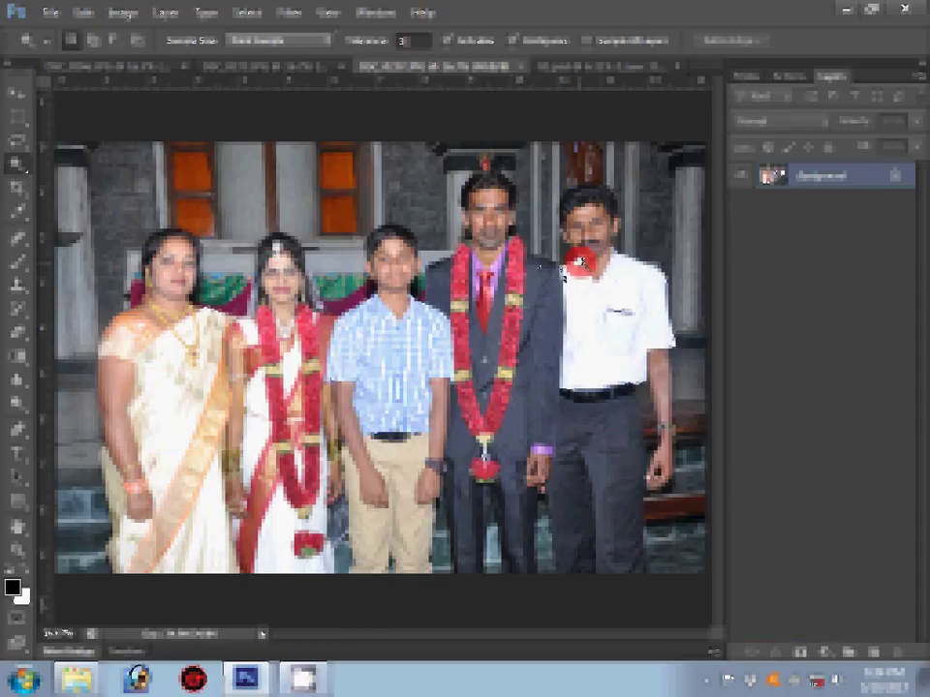
Step: Close the family photo unsaved and Paste Into the bottom-row second frame
key("ctrl+alt+i")
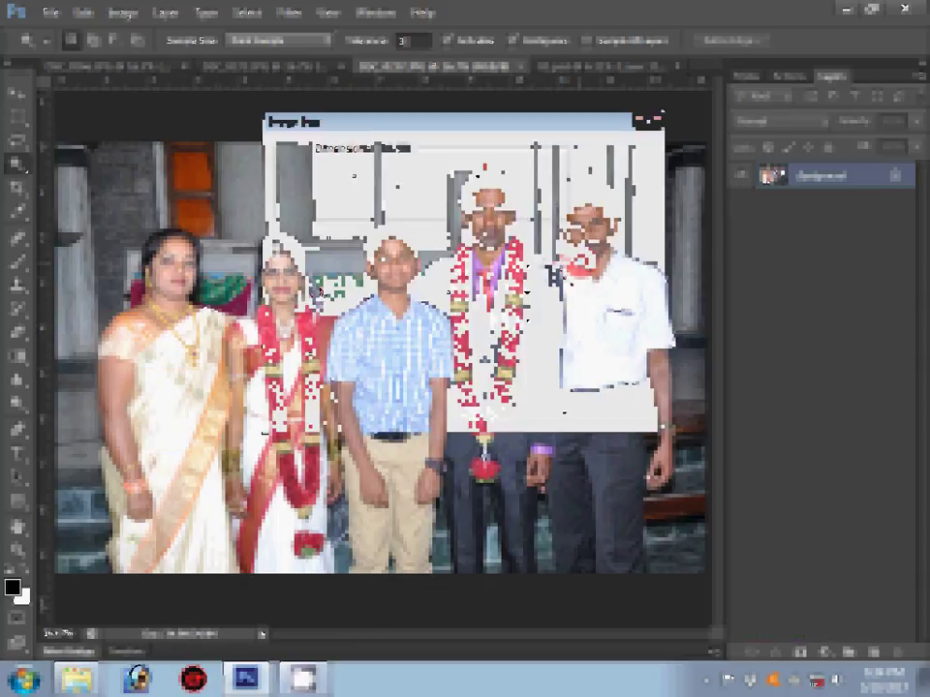
key("Return")
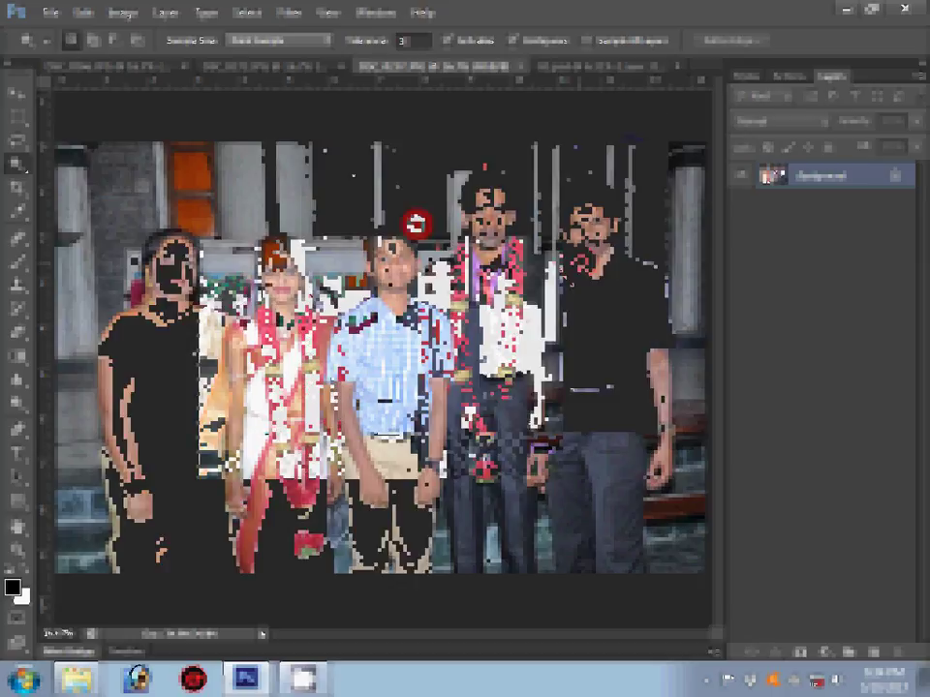
left_click(517, 66)
key("n")
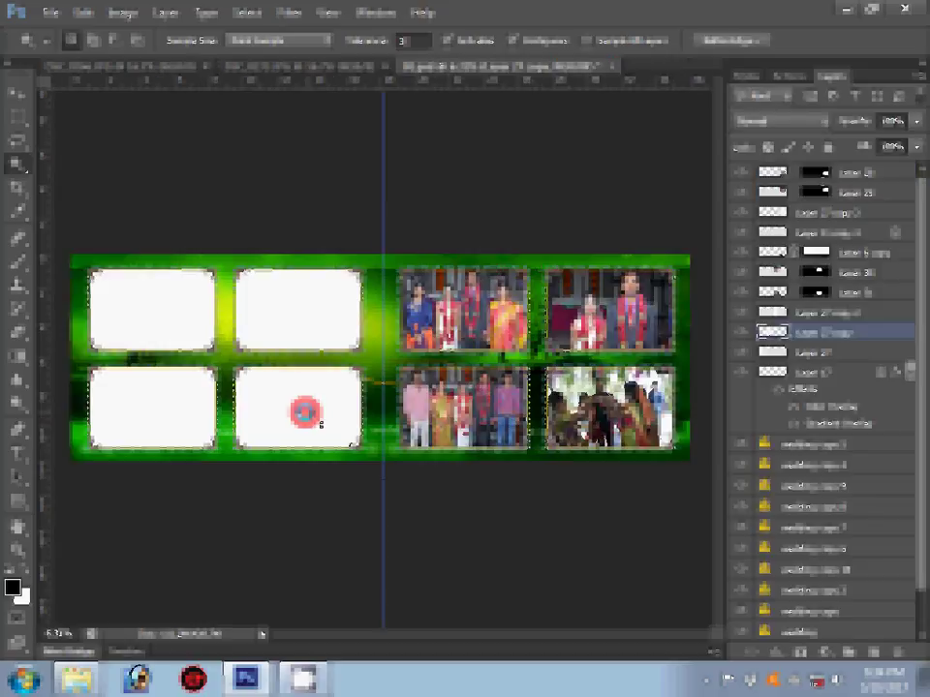
left_click(84, 12)
mouse_move(150, 171)
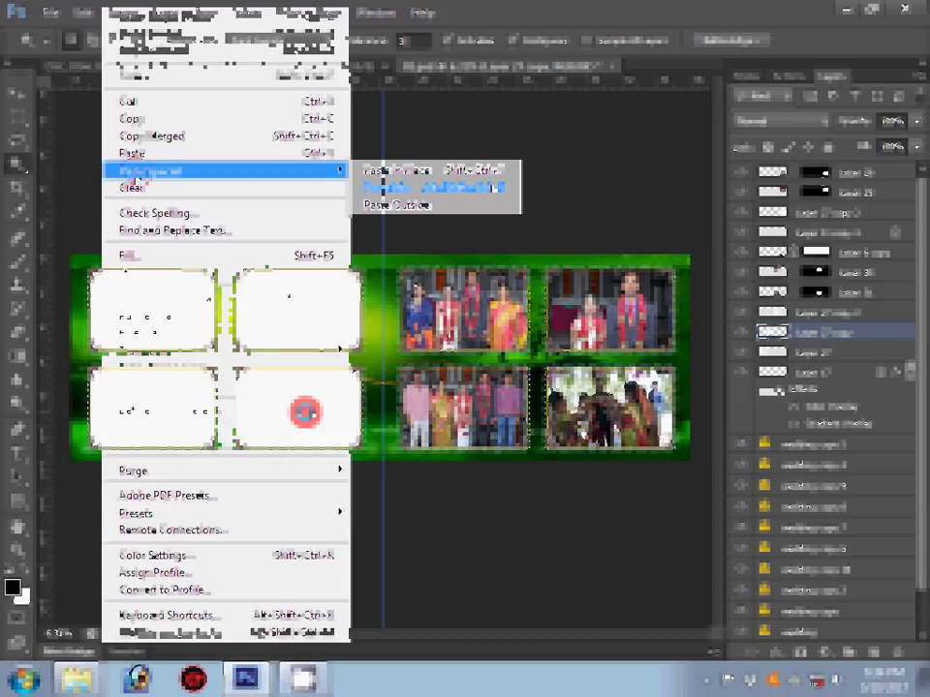
key("Return")
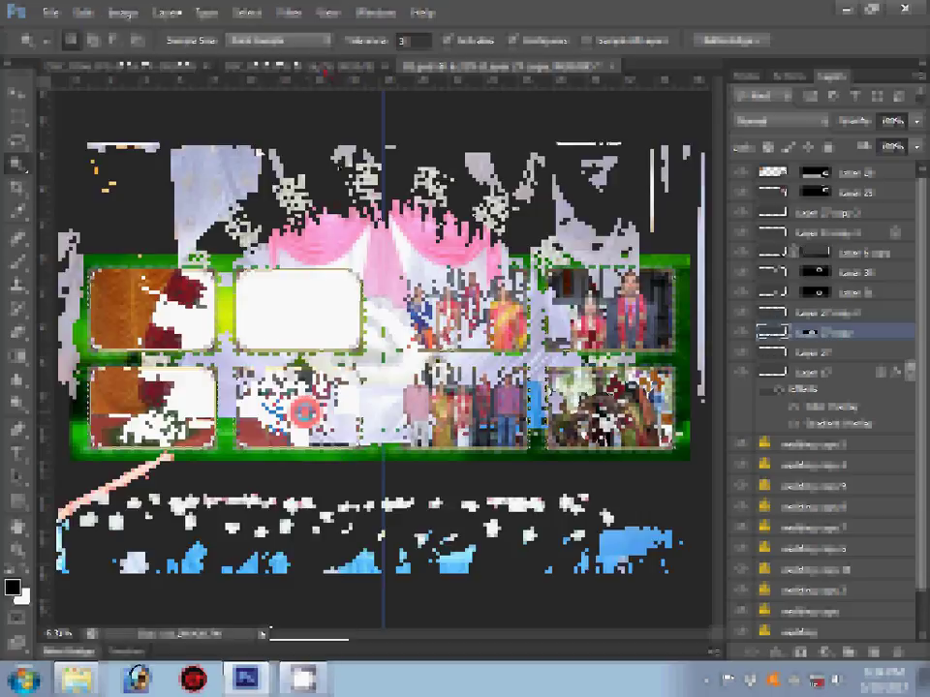
left_click(300, 65)
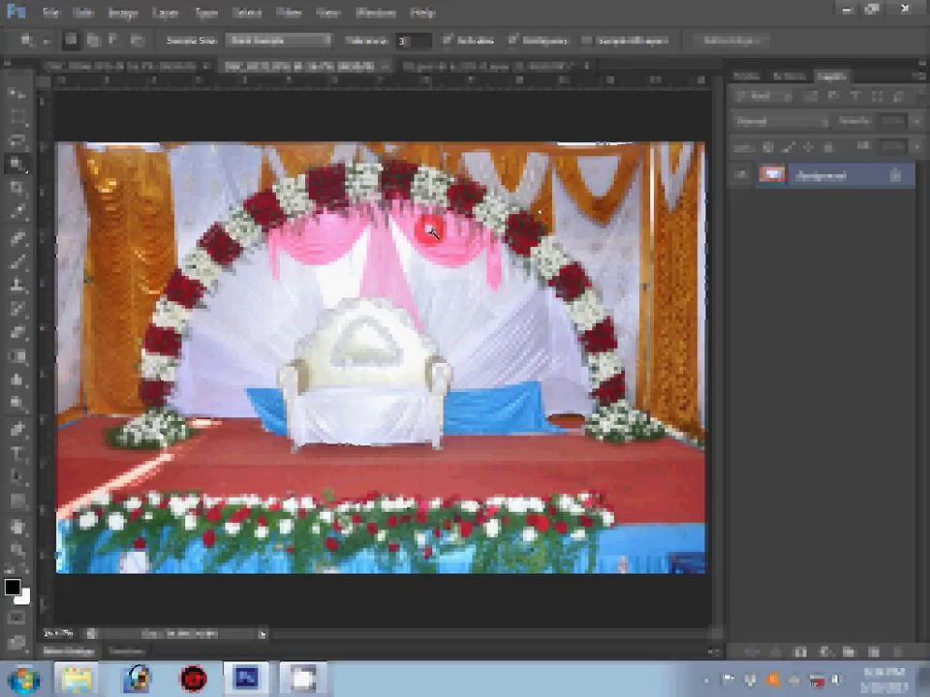
Step: Close the floral-arch stage photo unsaved and Paste Into the empty top-middle frame
key("ctrl+alt+i")
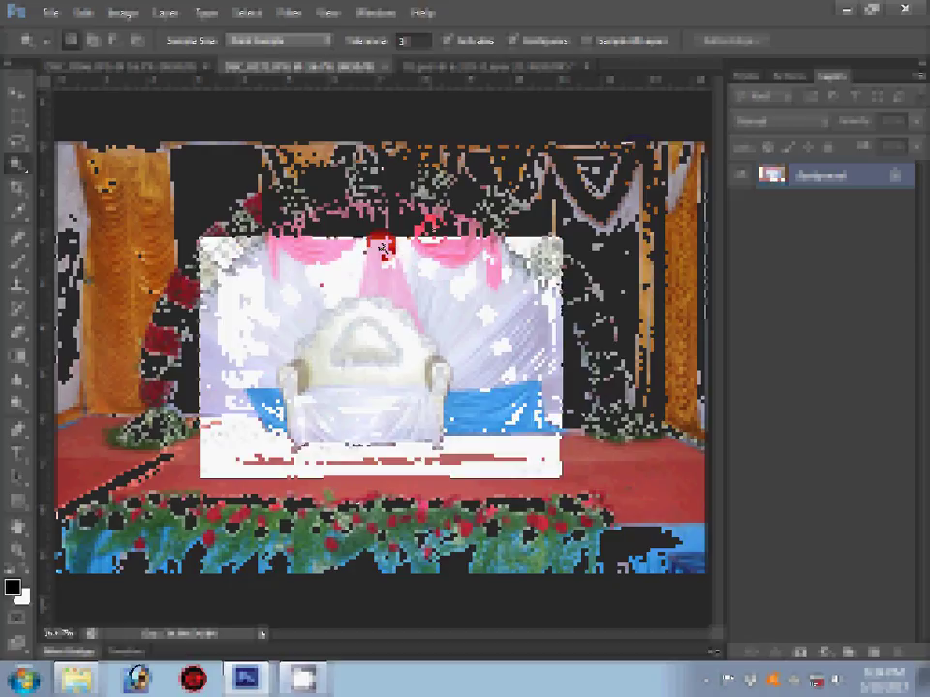
left_click(388, 66)
left_click(463, 270)
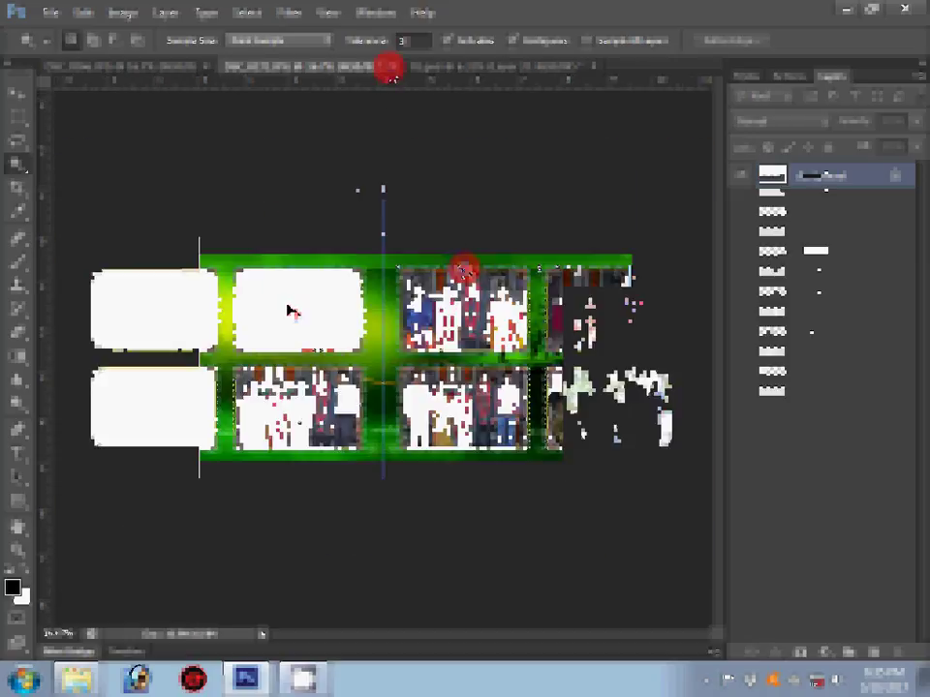
left_click(291, 308)
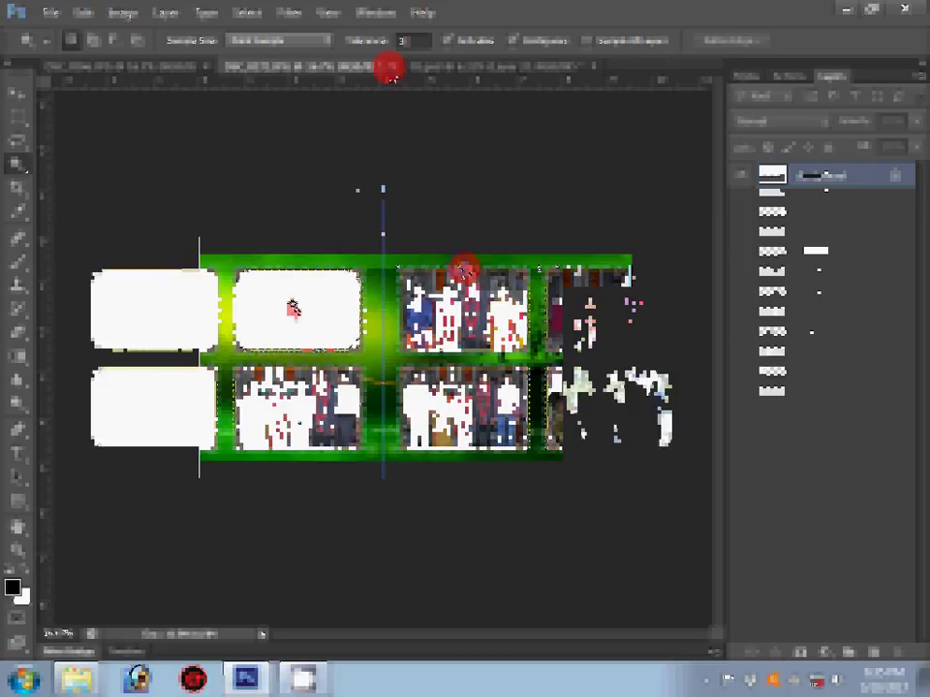
left_click(117, 14)
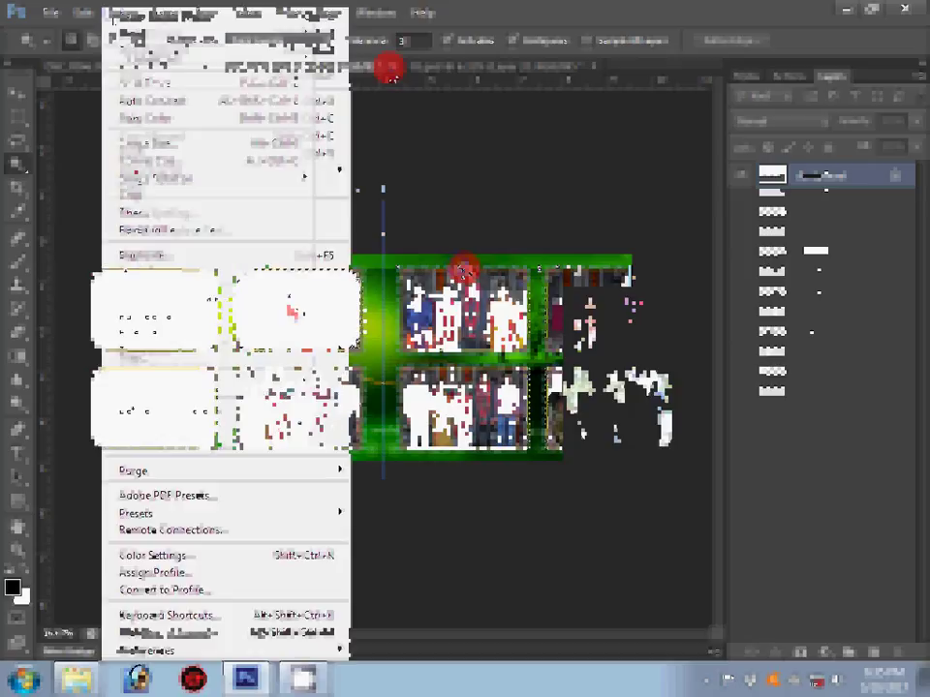
left_click(83, 13)
left_click(84, 14)
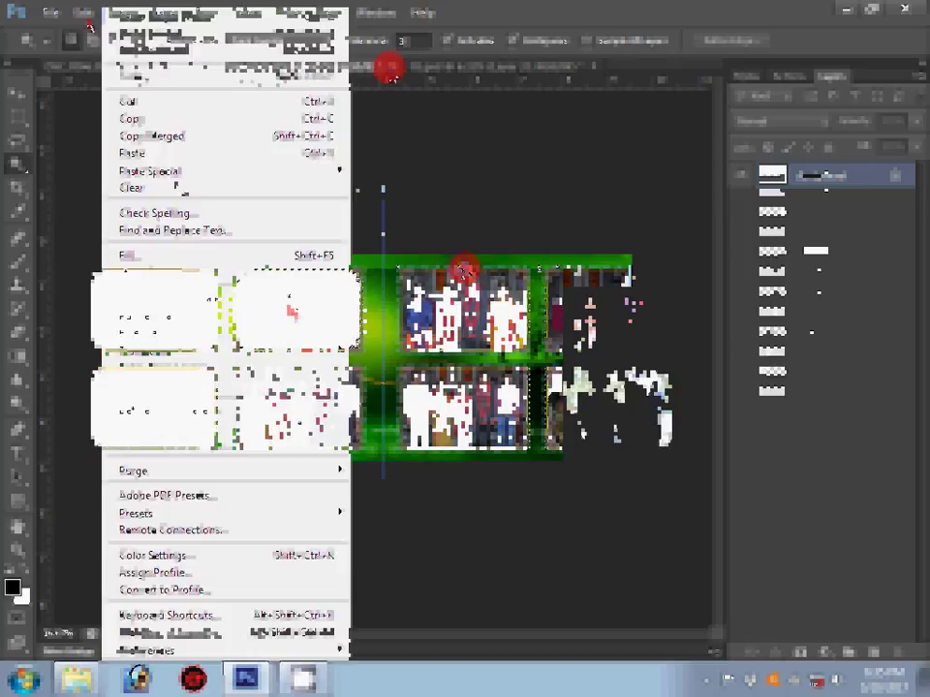
left_click(431, 189)
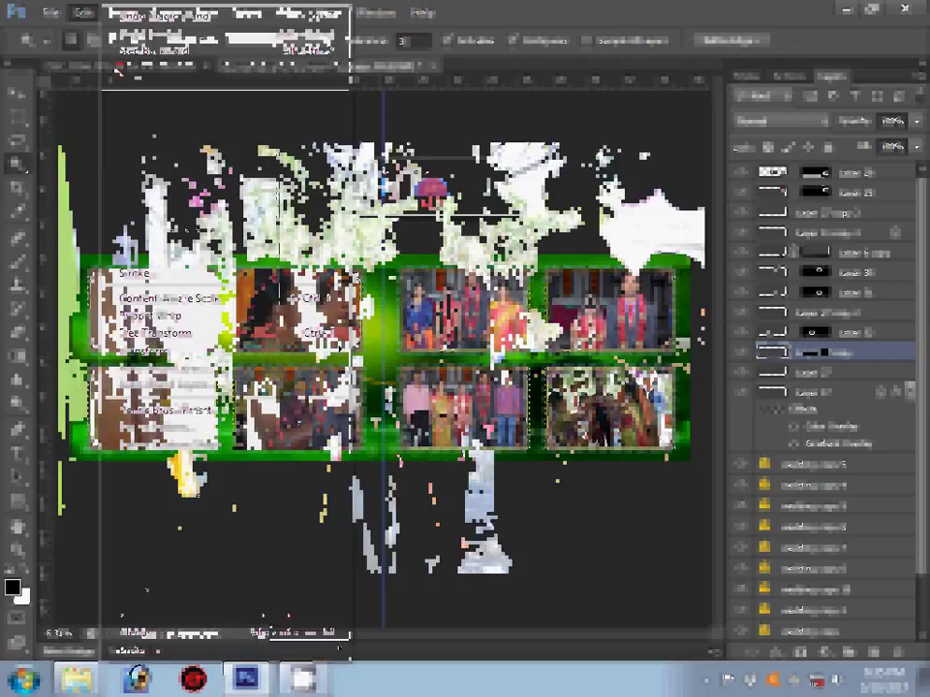
Step: Check DSC_0268.JPG's image size, then close it without saving
key("ctrl+alt+i")
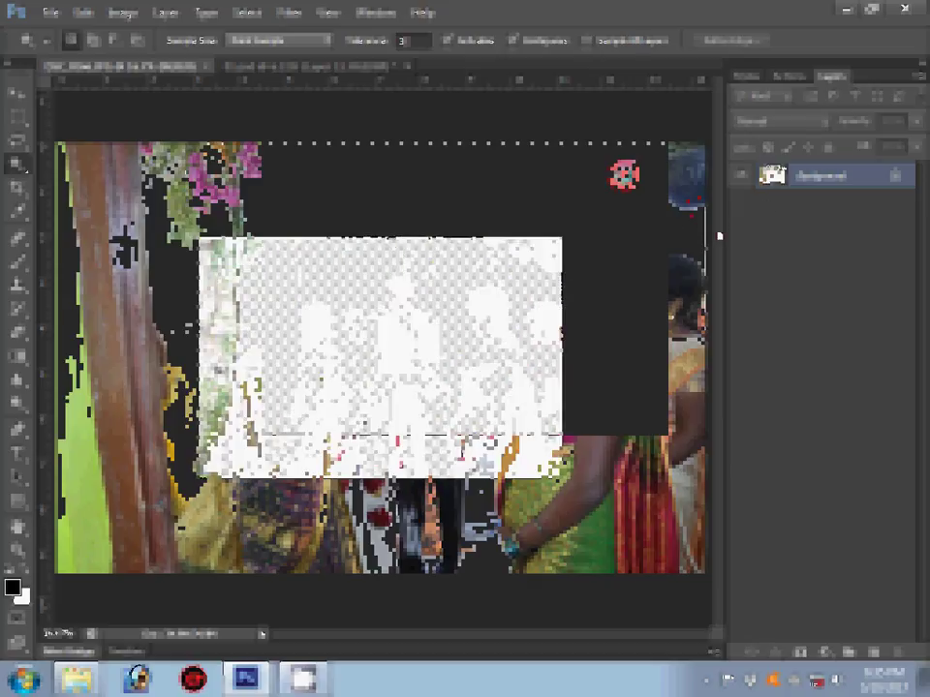
key("ctrl+w")
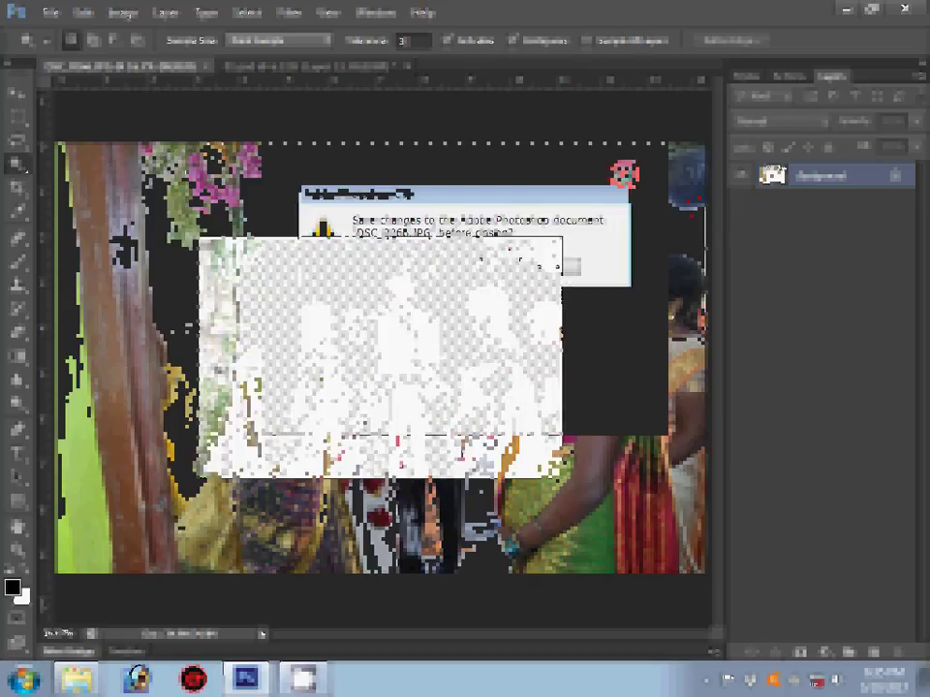
key("n")
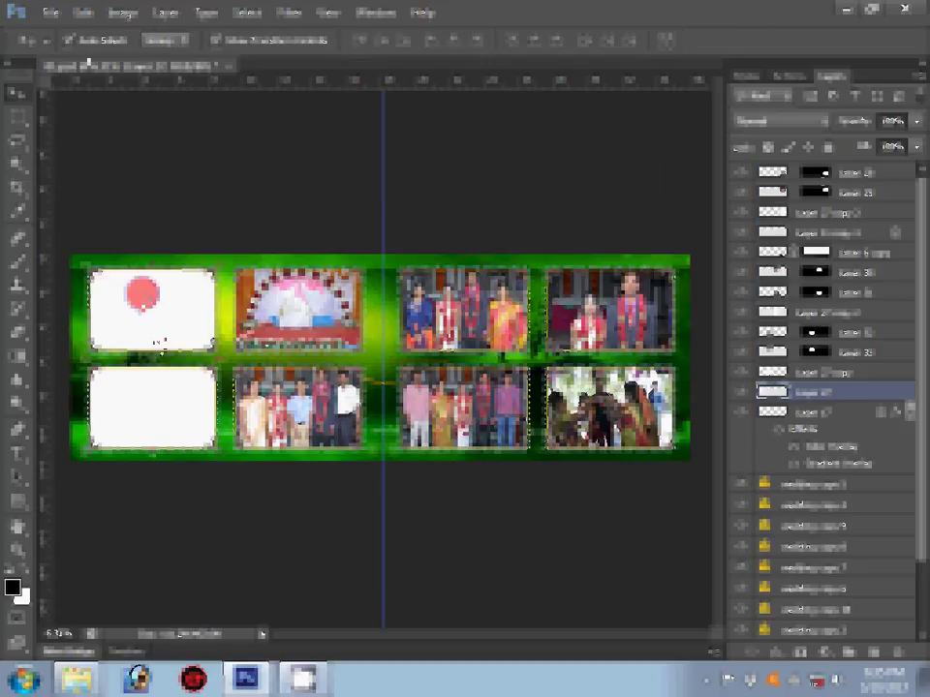
Step: Paste the crowd photo into the top-left frame and select the bottom-left frame
left_click(84, 13)
mouse_move(150, 170)
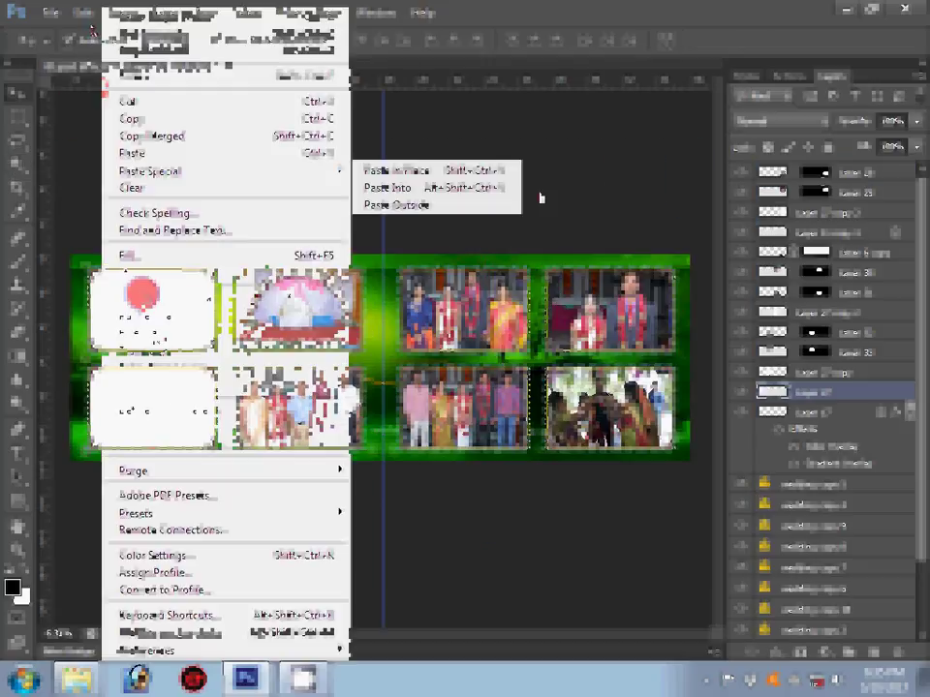
left_click(481, 188)
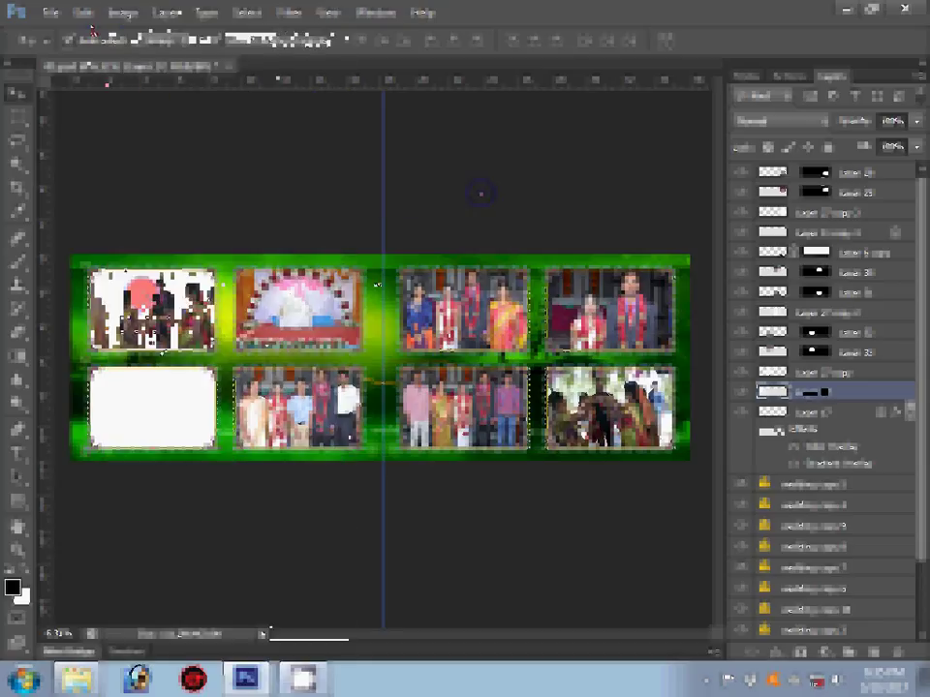
left_click(152, 411)
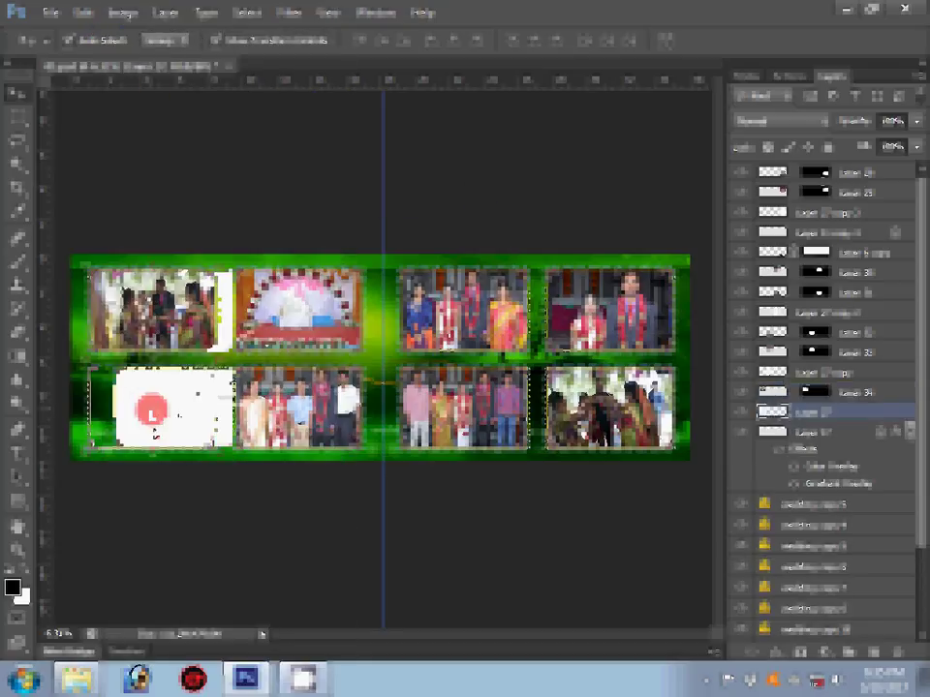
Step: Nudge the bottom-left frame up slightly and float the album in its own window
left_click_drag(153, 430, 151, 422)
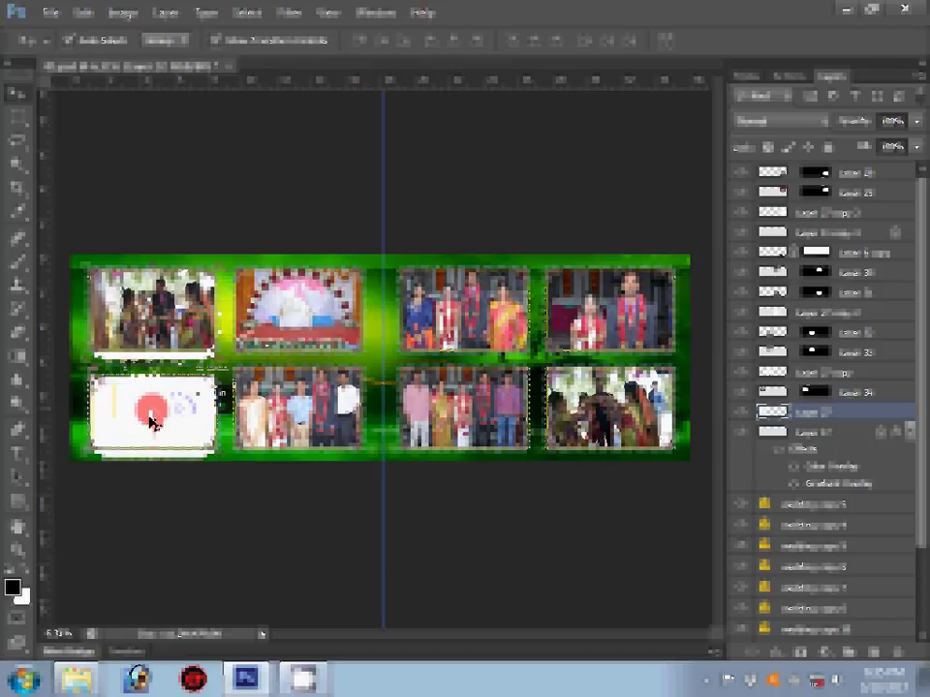
left_click_drag(152, 420, 150, 411)
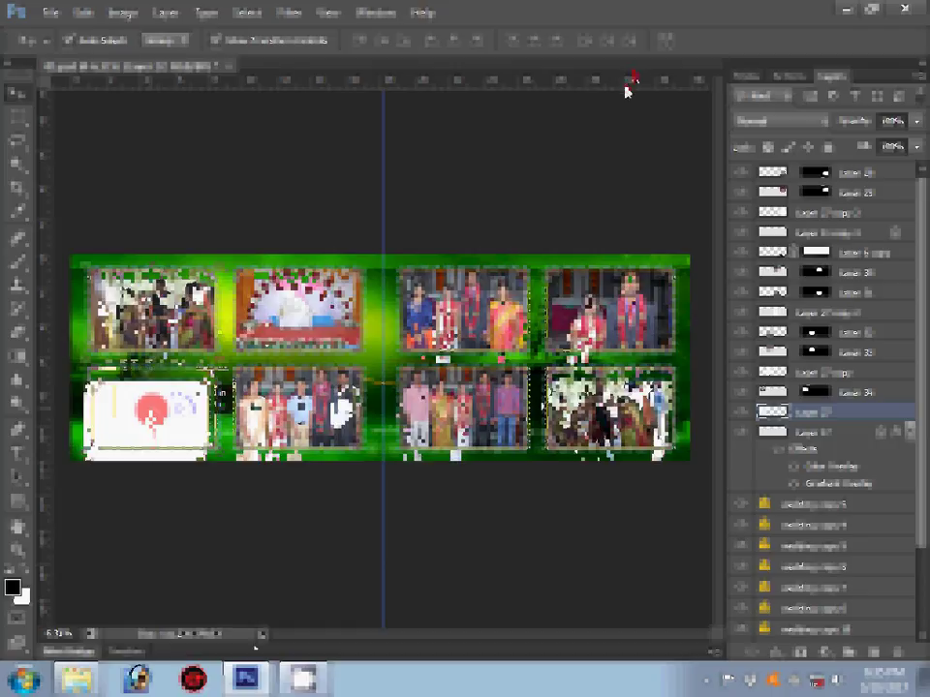
left_click_drag(624, 91, 164, 608)
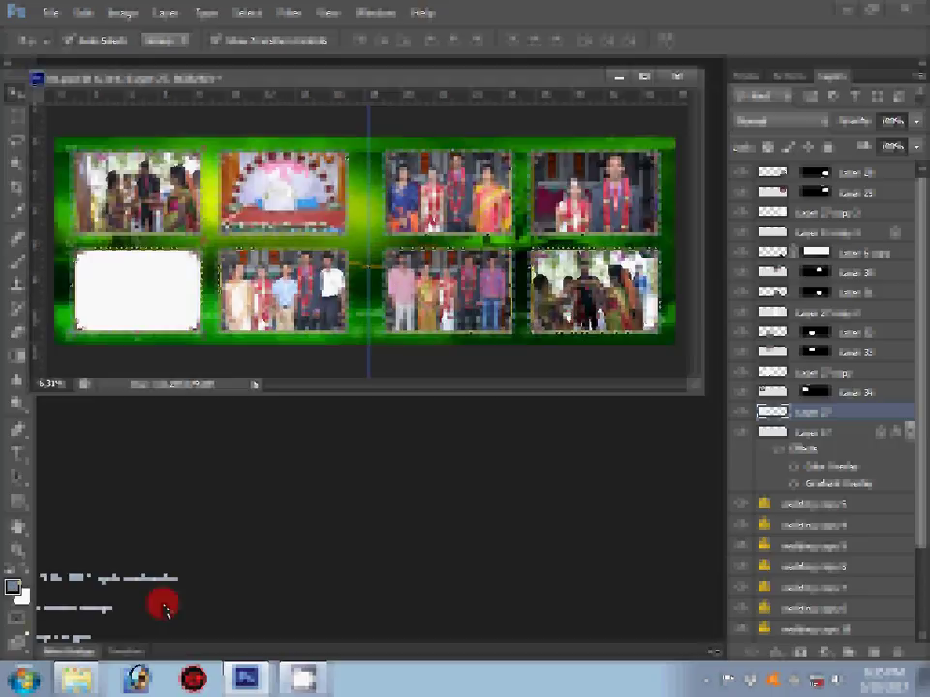
key("alt+Tab")
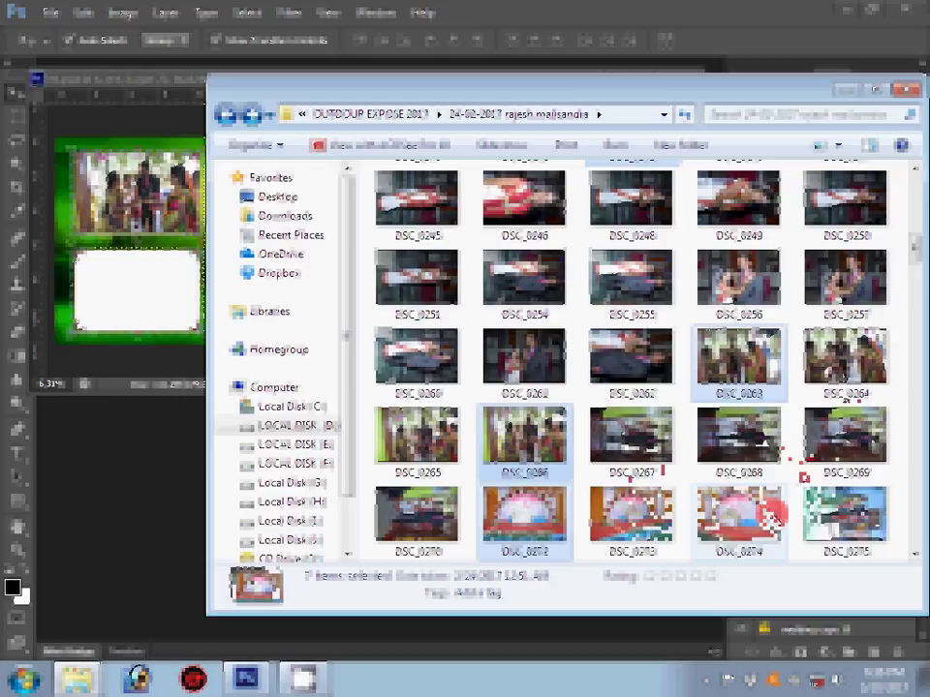
left_click(843, 363, "ctrl")
left_click(417, 441, "ctrl")
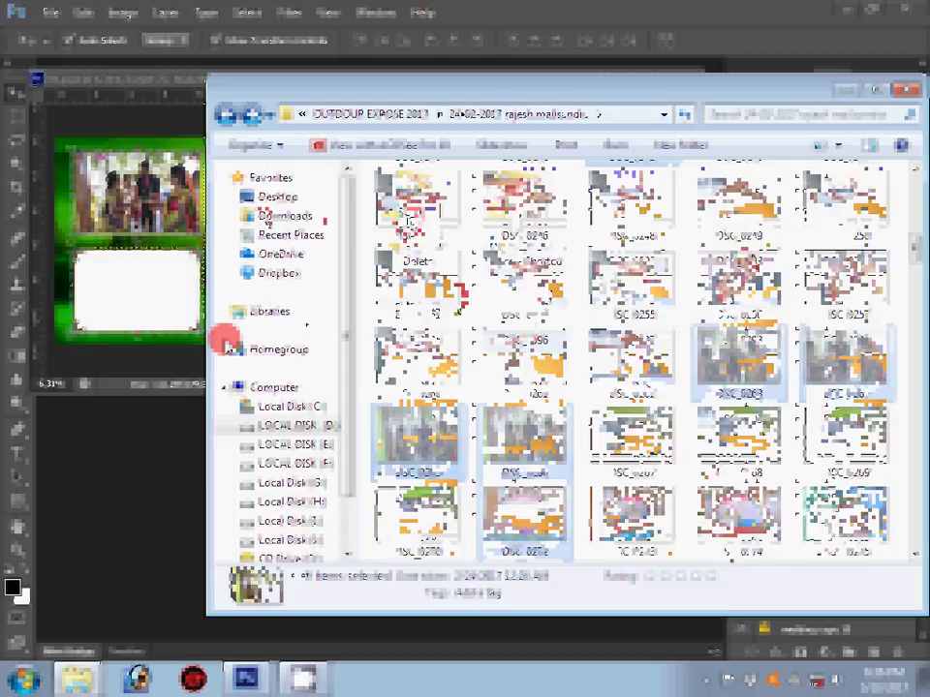
double_click(416, 218)
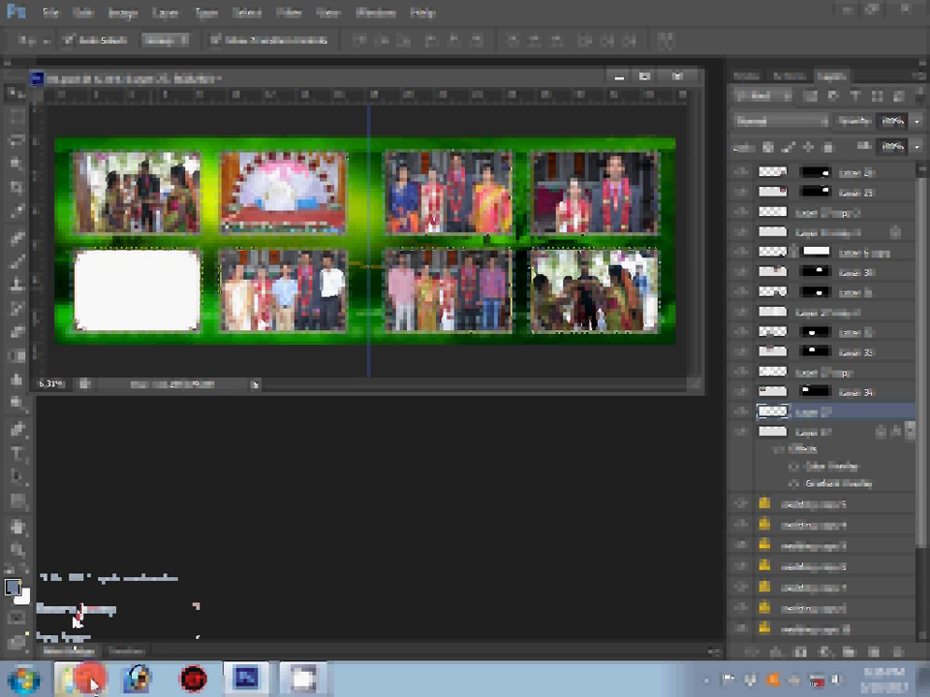
Step: Load the bottom-left frame layer's selection and Paste Into it with the group photo
key("ctrl+o")
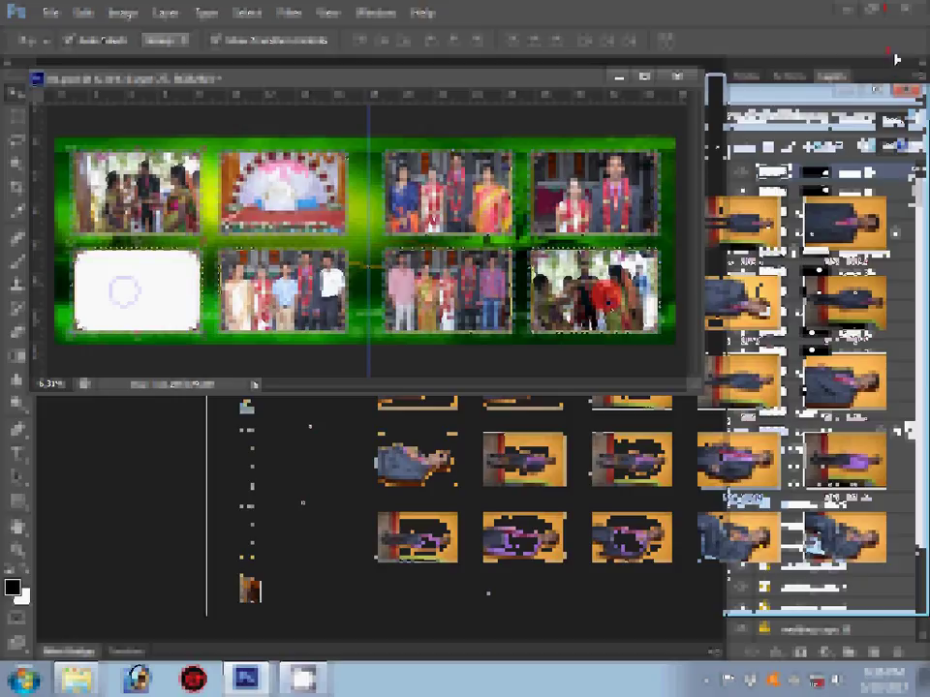
left_click(780, 179, "ctrl")
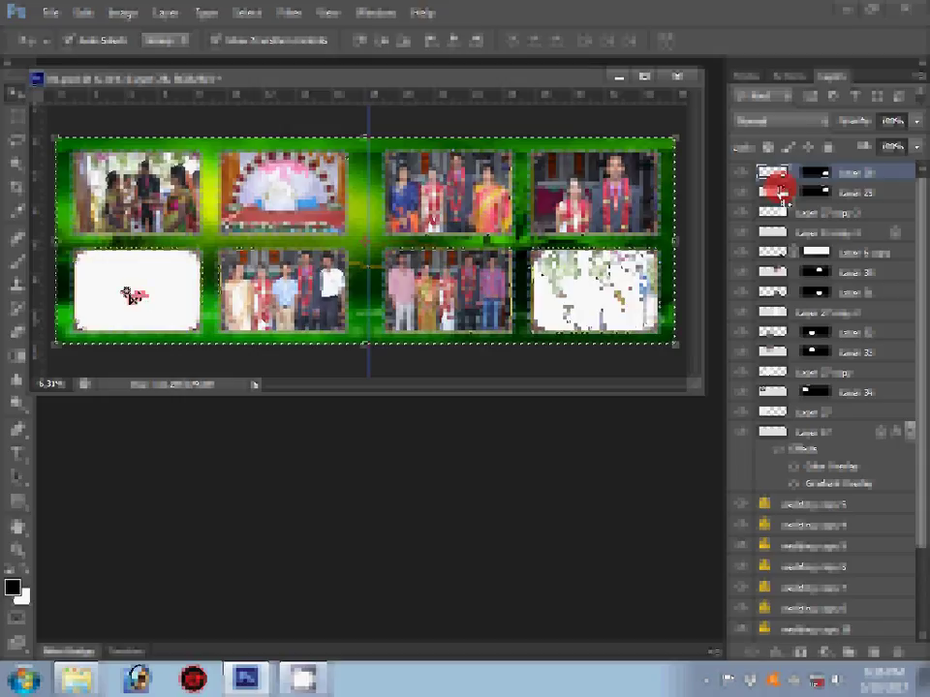
left_click(83, 12)
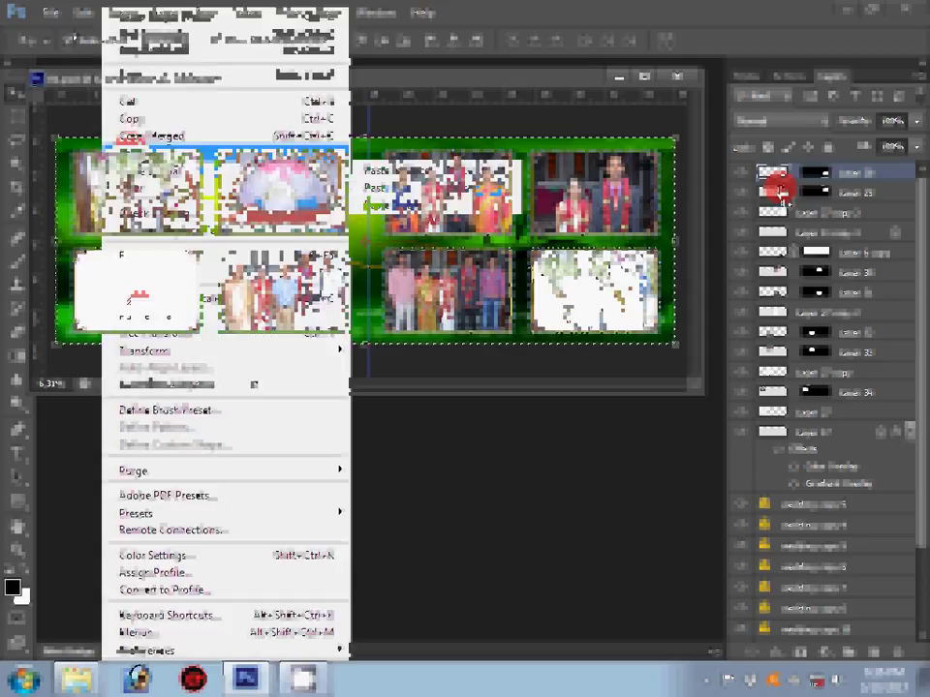
left_click(380, 187)
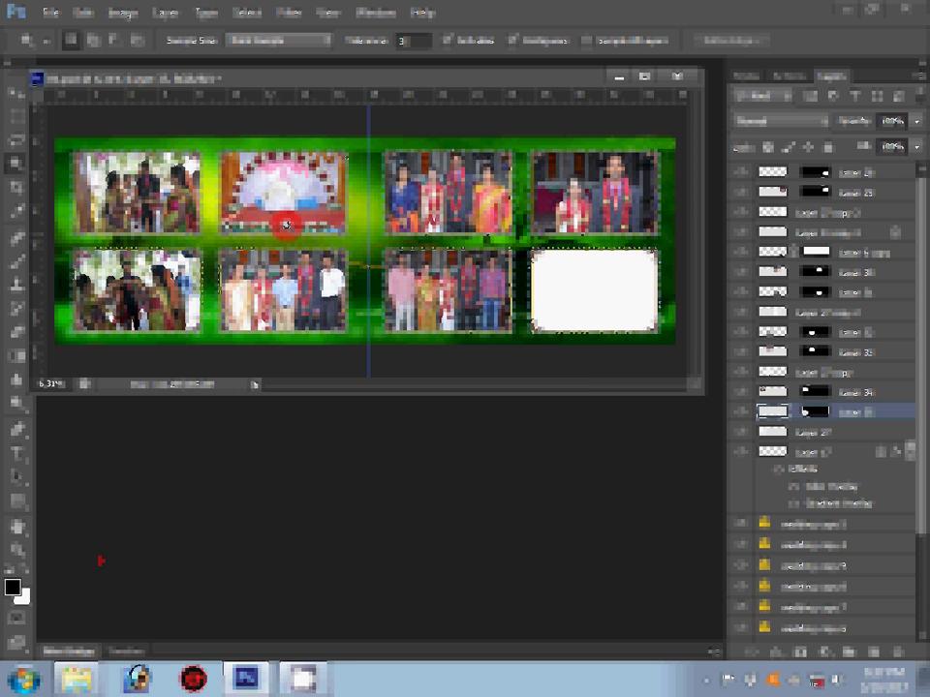
key("alt+Tab")
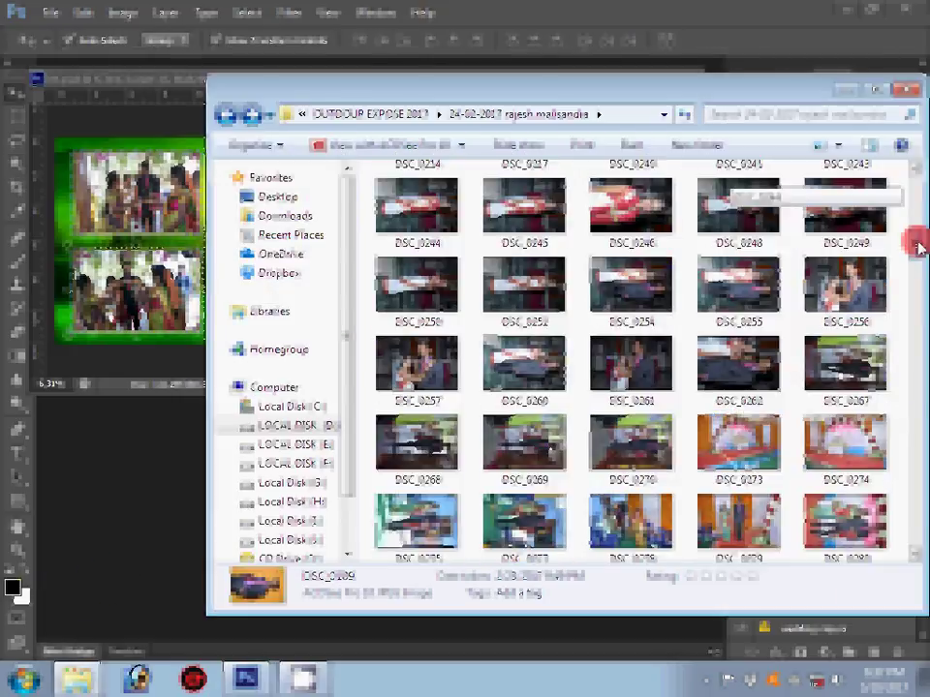
Step: Open the next wedding photo in Photoshop CS6 from Windows Explorer
left_click(917, 244)
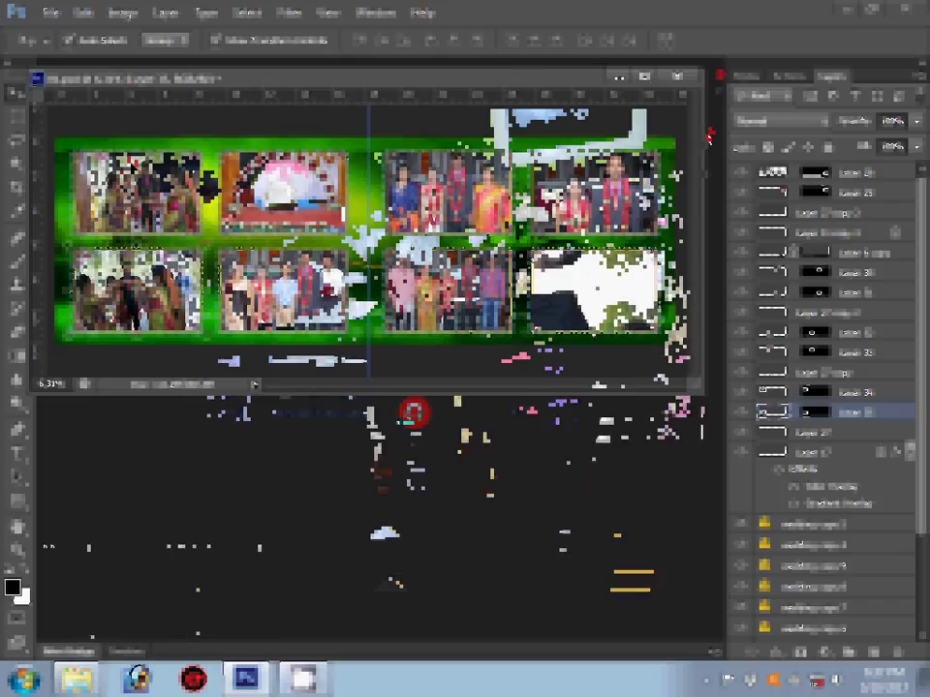
left_click(116, 14)
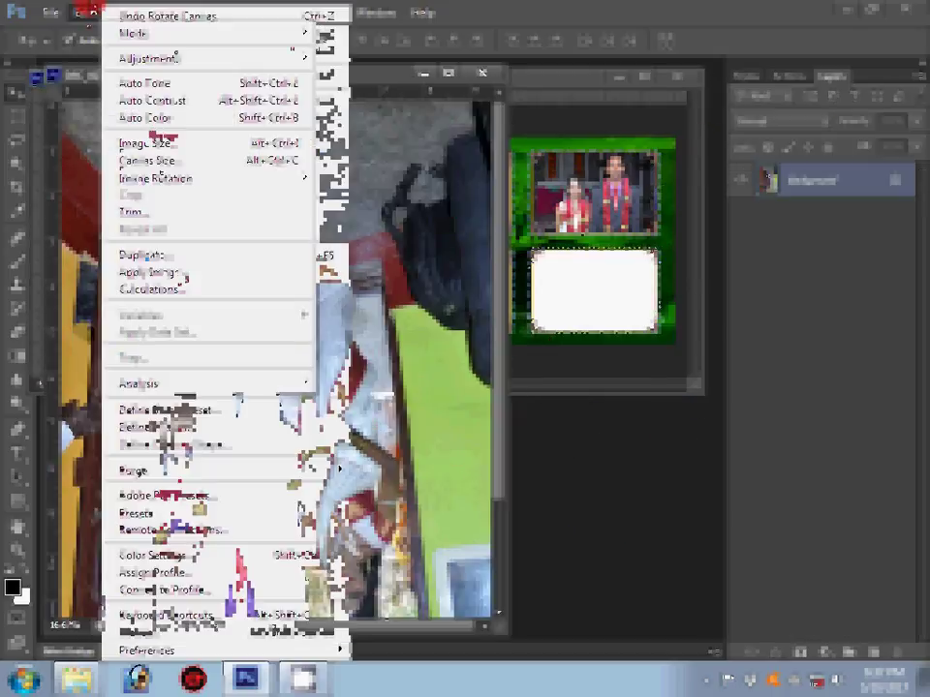
Step: Flip the wedding photo's canvas vertically so it stands upright
left_click(85, 11)
left_click(85, 12)
mouse_move(155, 178)
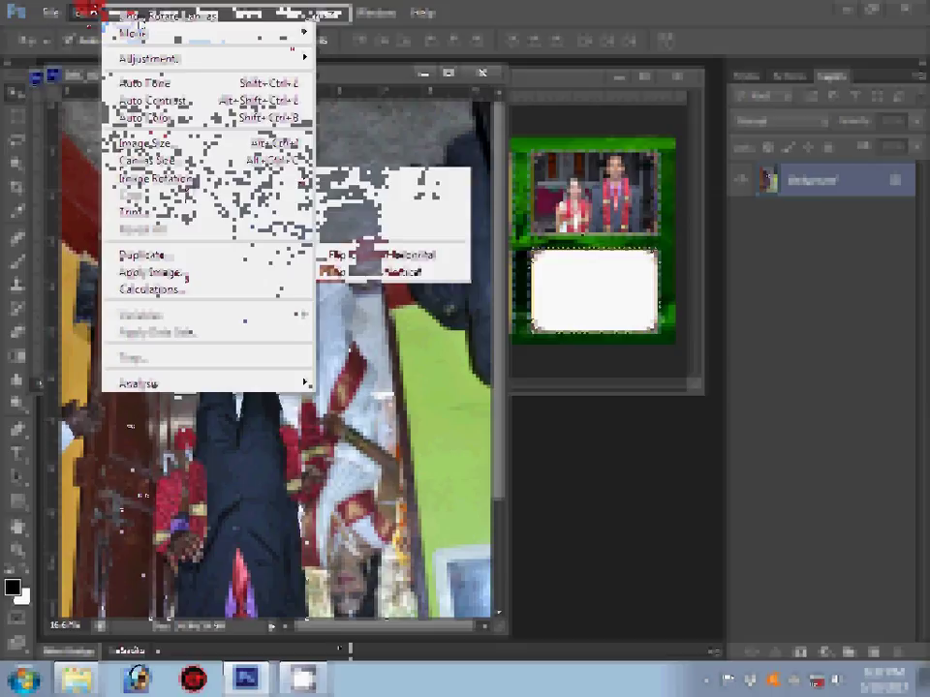
left_click(358, 272)
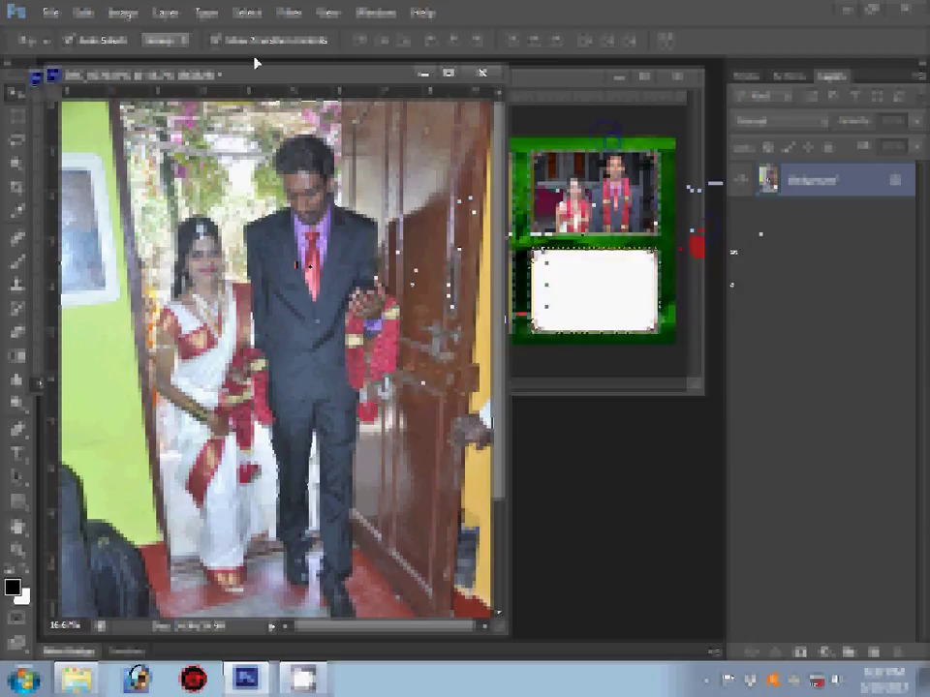
Step: Copy the upright photo and marquee-select the empty bottom-right frame of the album
left_click(79, 14)
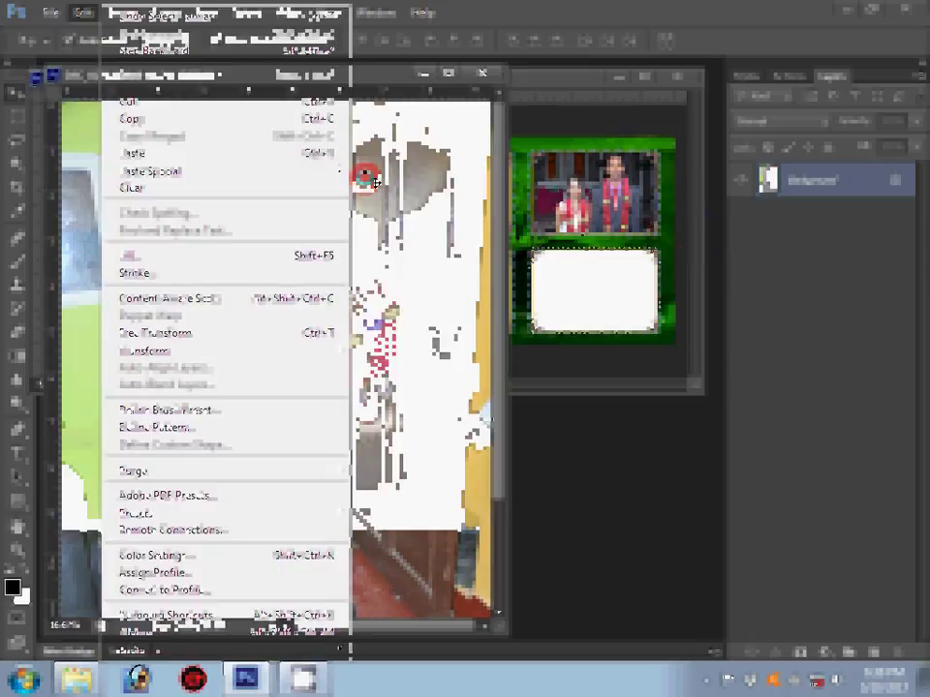
left_click(601, 281)
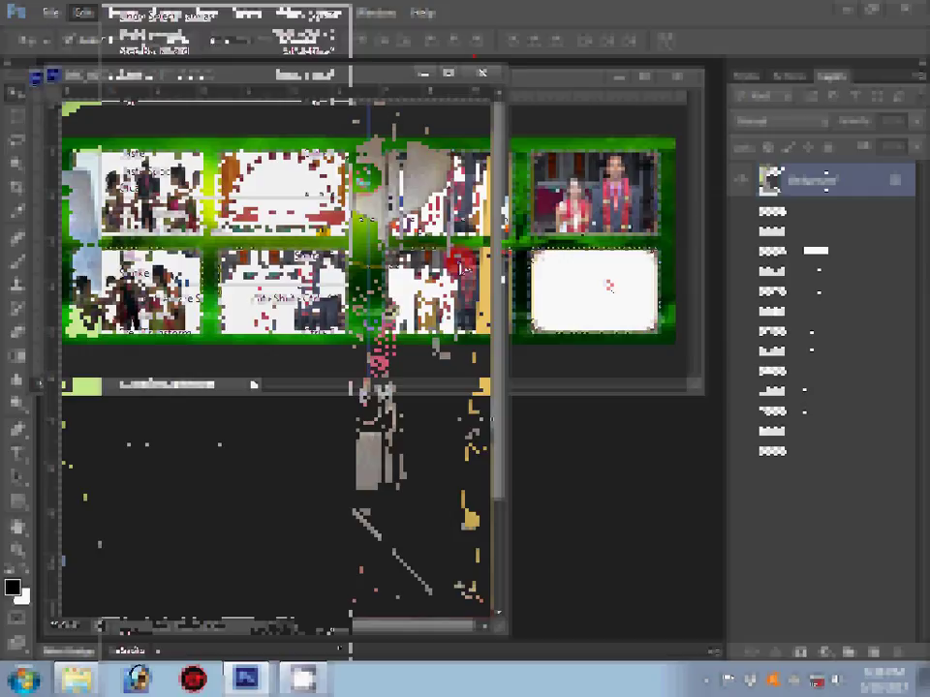
left_click_drag(523, 242, 655, 339)
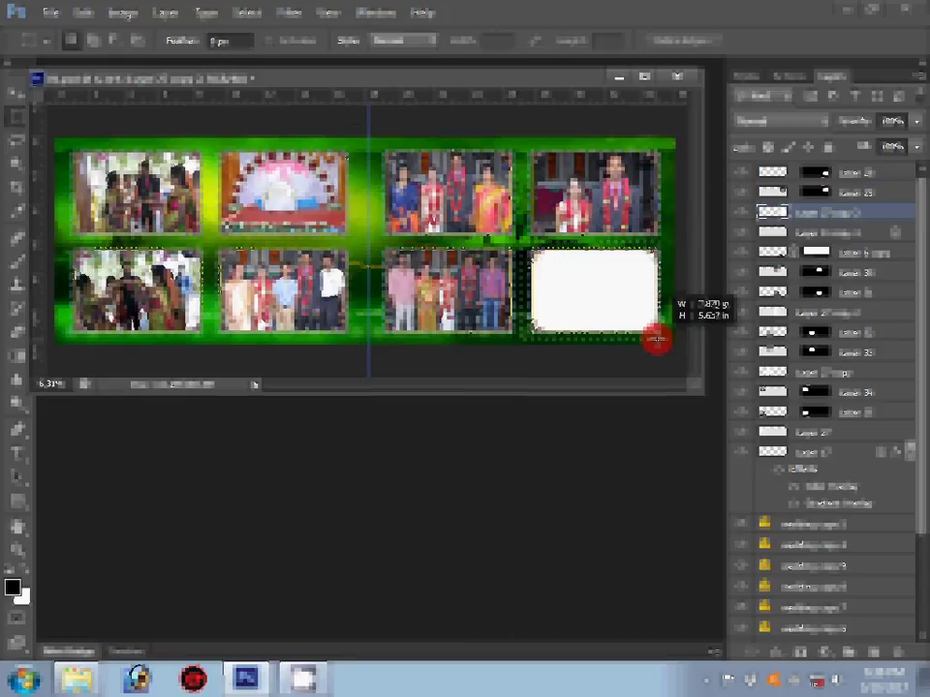
Step: Copy the selected frame to a new layer and rotate it 90° clockwise to portrait
left_click(83, 13)
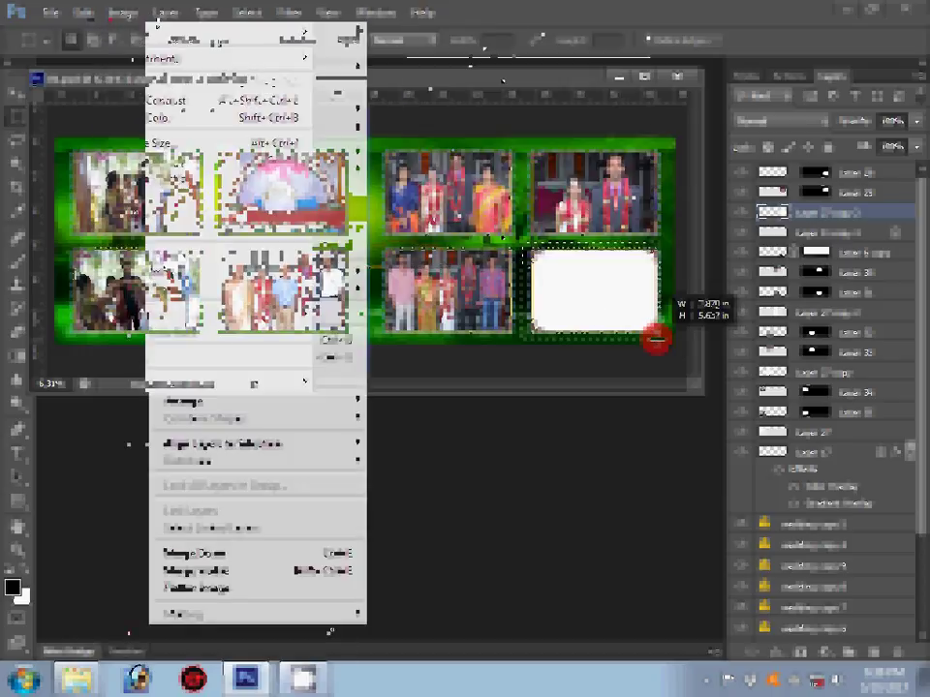
mouse_move(252, 39)
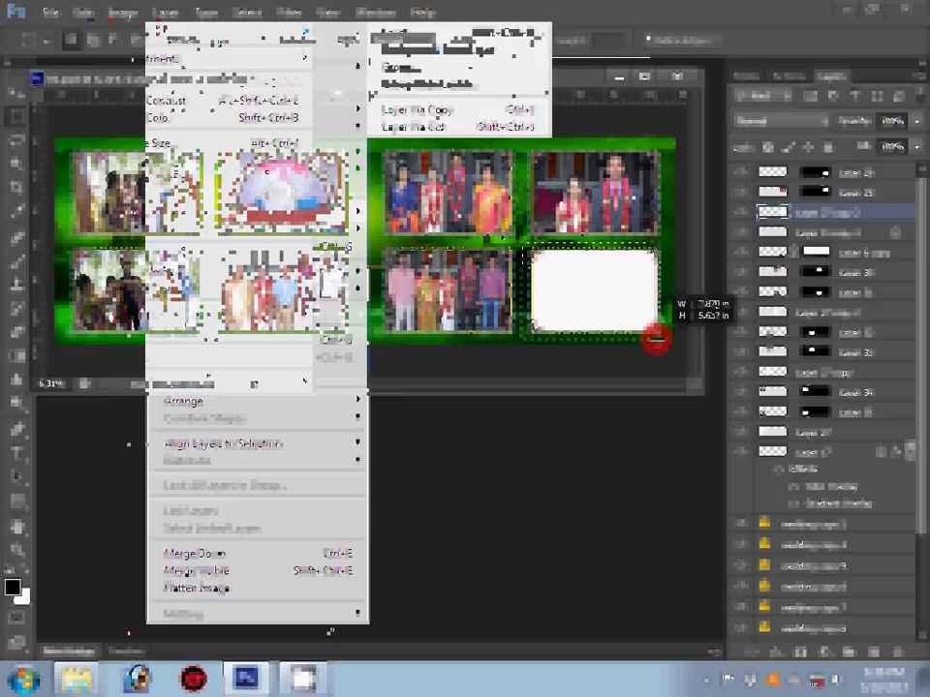
left_click(439, 115)
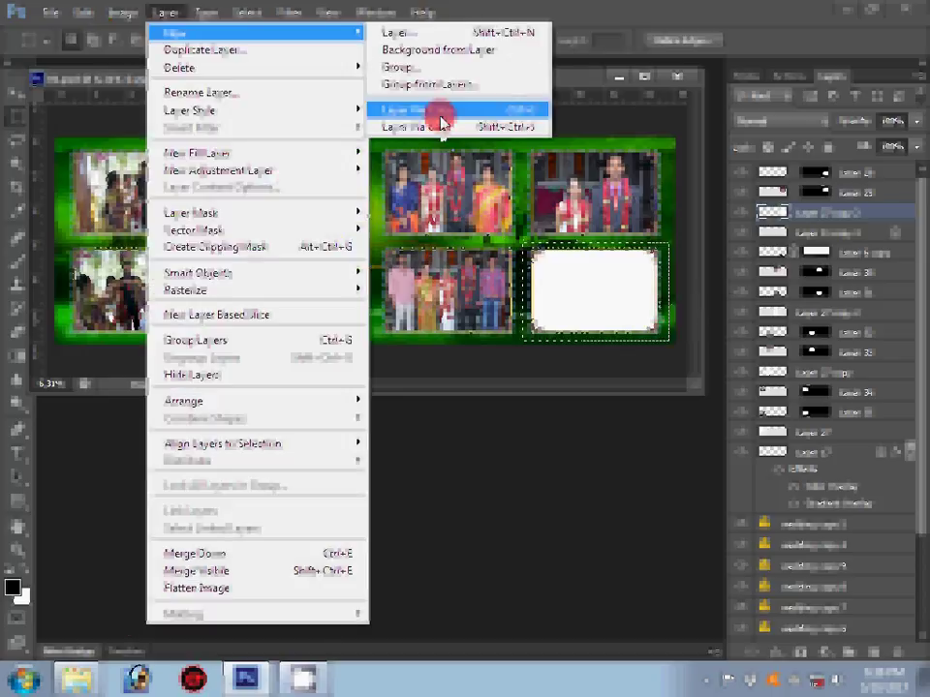
left_click(456, 89)
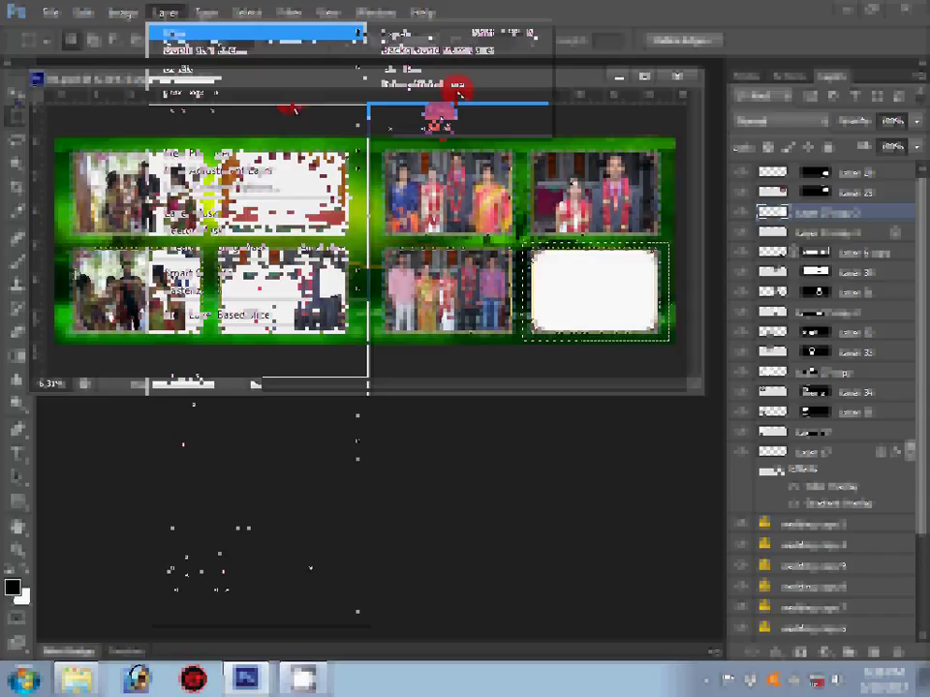
right_click(691, 184)
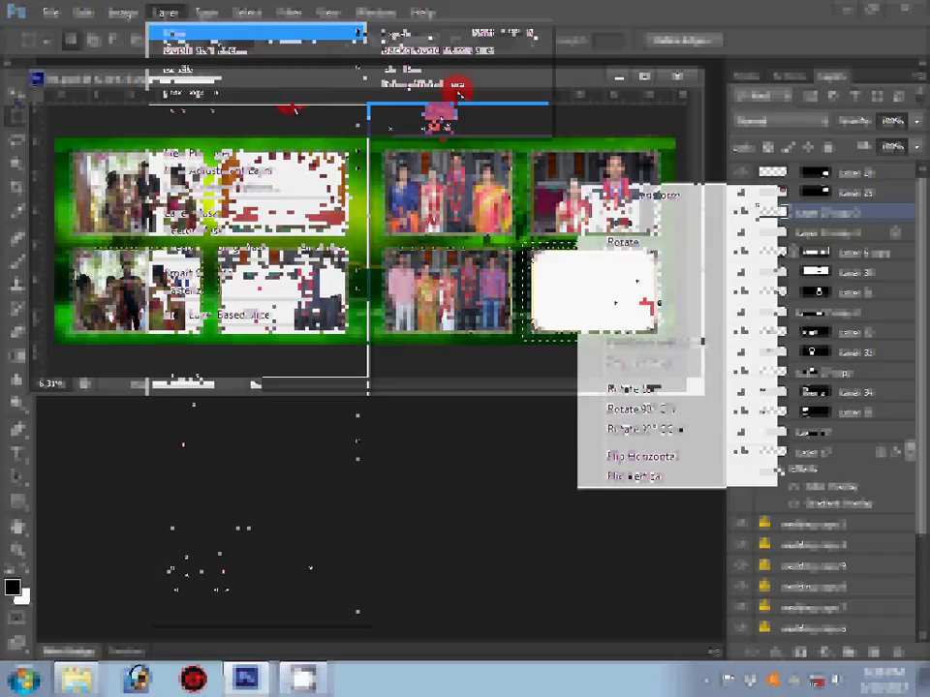
left_click(634, 429)
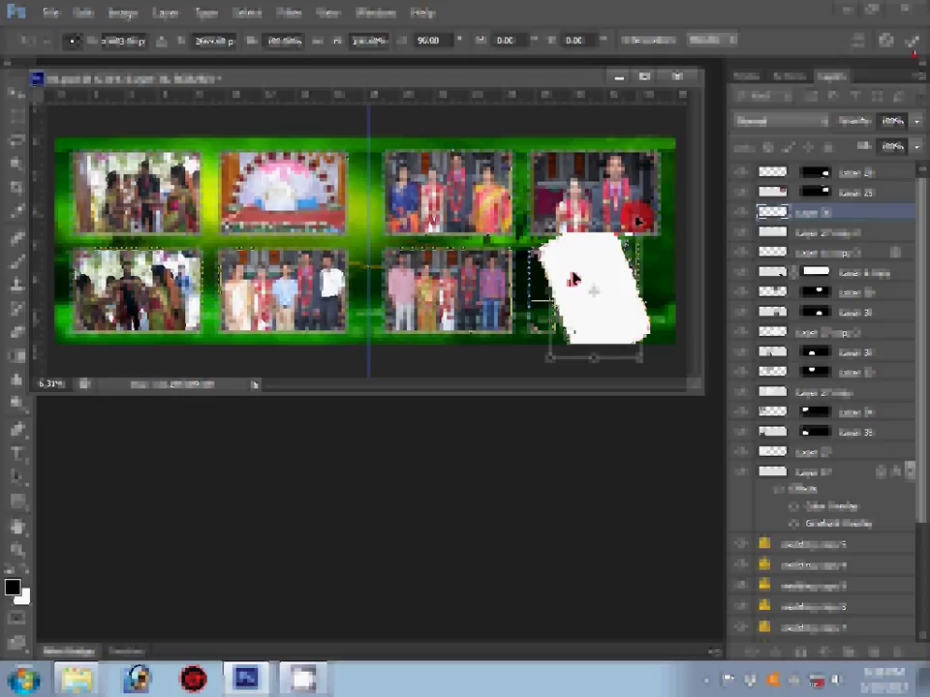
Step: Commit the frame rotation and Paste Into the photo inside the Magic Wand-selected white card
key("Return")
key("w")
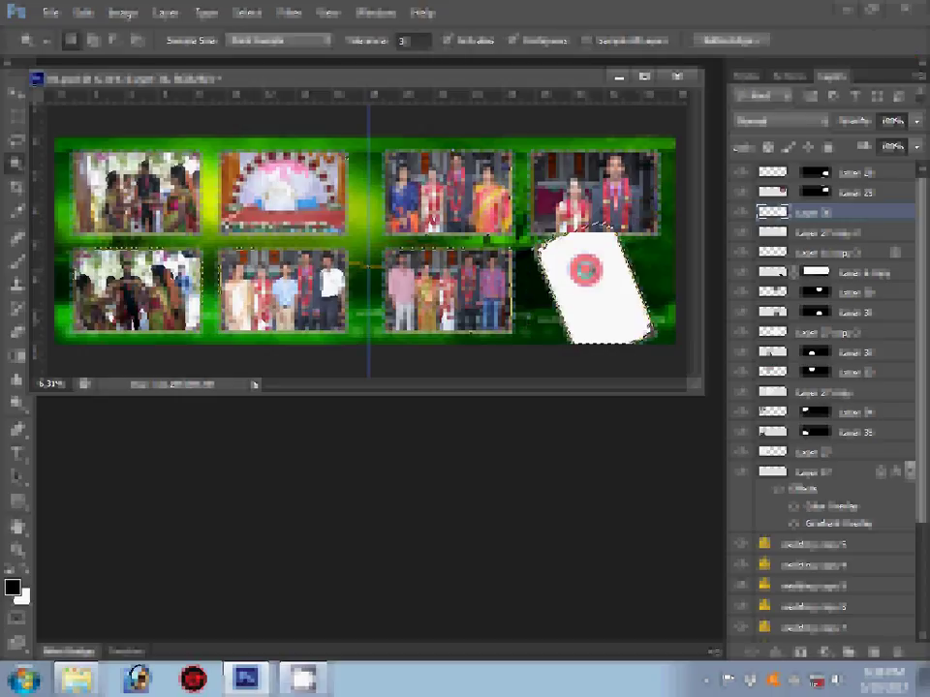
left_click(84, 12)
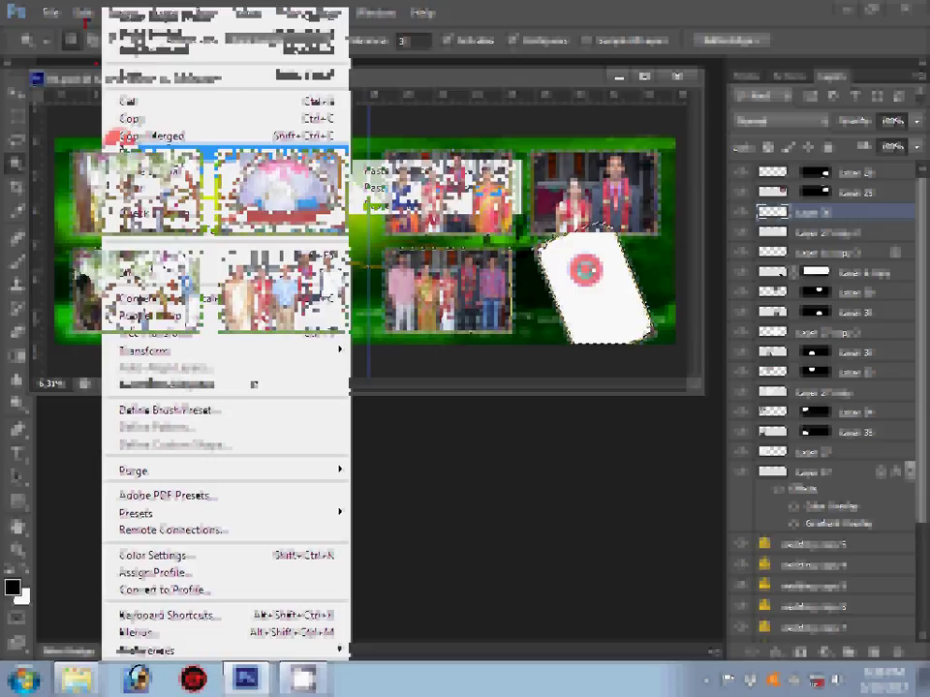
left_click(382, 187)
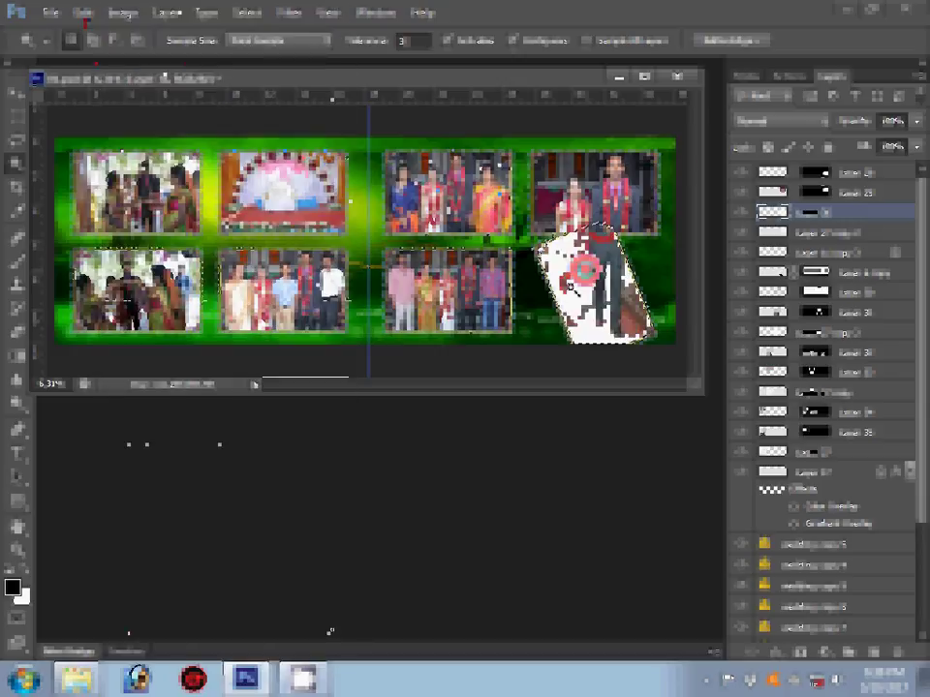
Step: Scale the pasted photo to about 55% and tilt it −15.04° to fit the card
key("ctrl+t")
left_click_drag(660, 155, 647, 176)
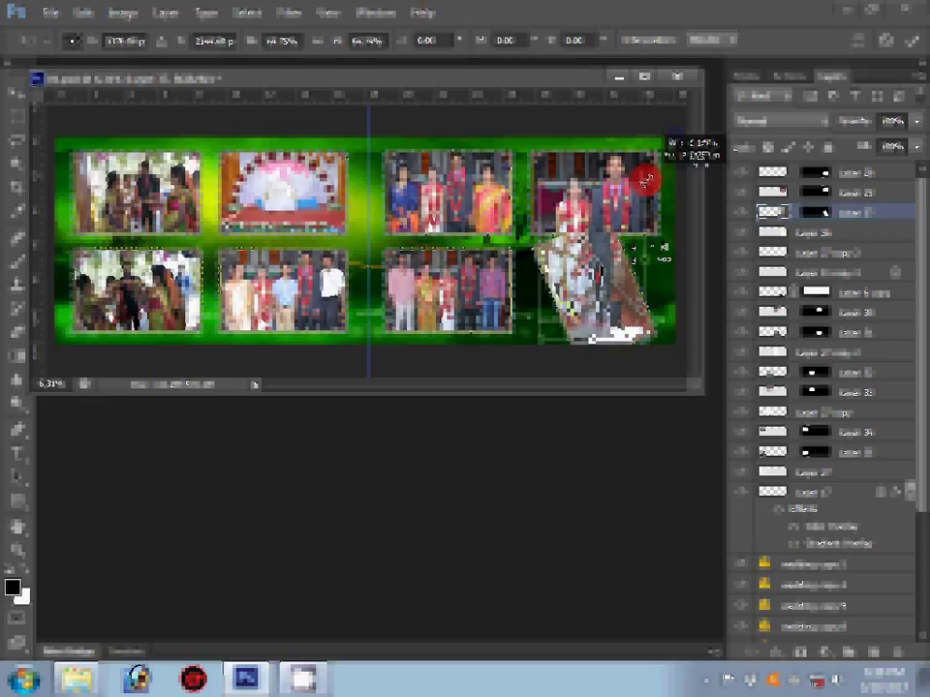
left_click_drag(645, 179, 806, 76)
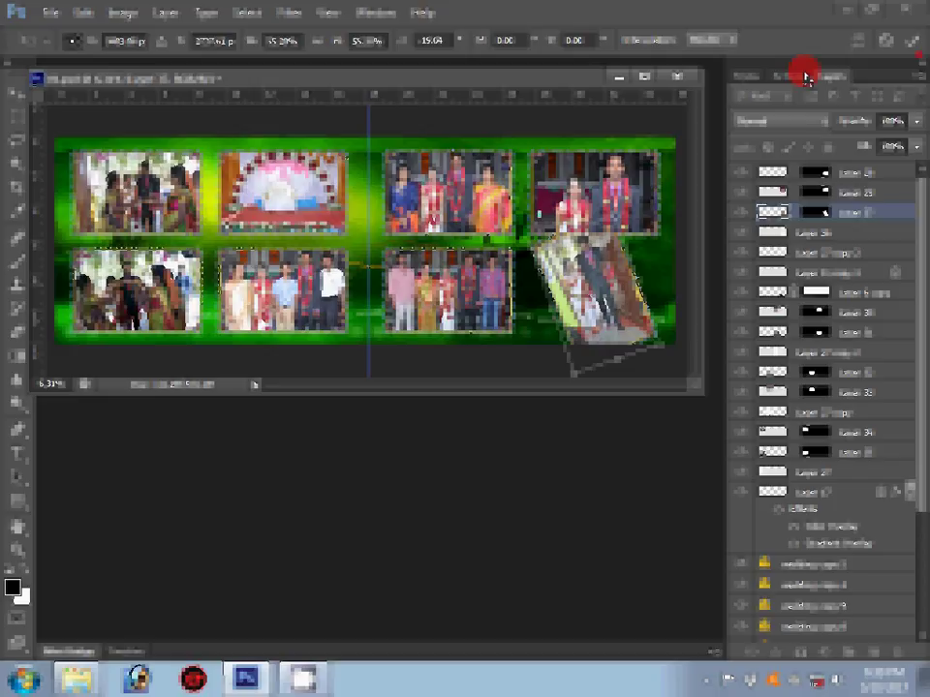
key("Return")
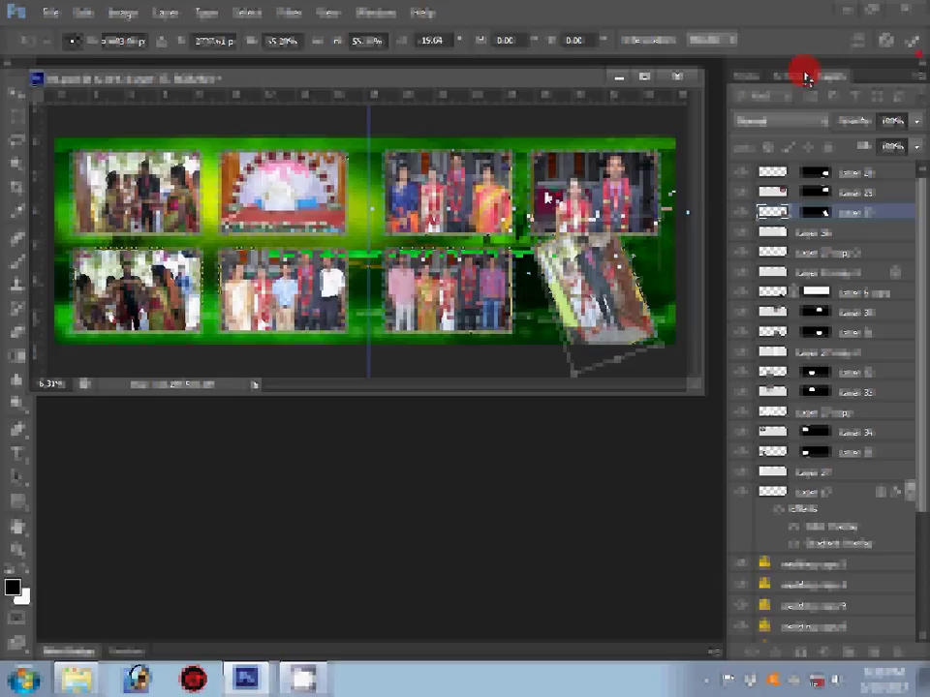
key("Return")
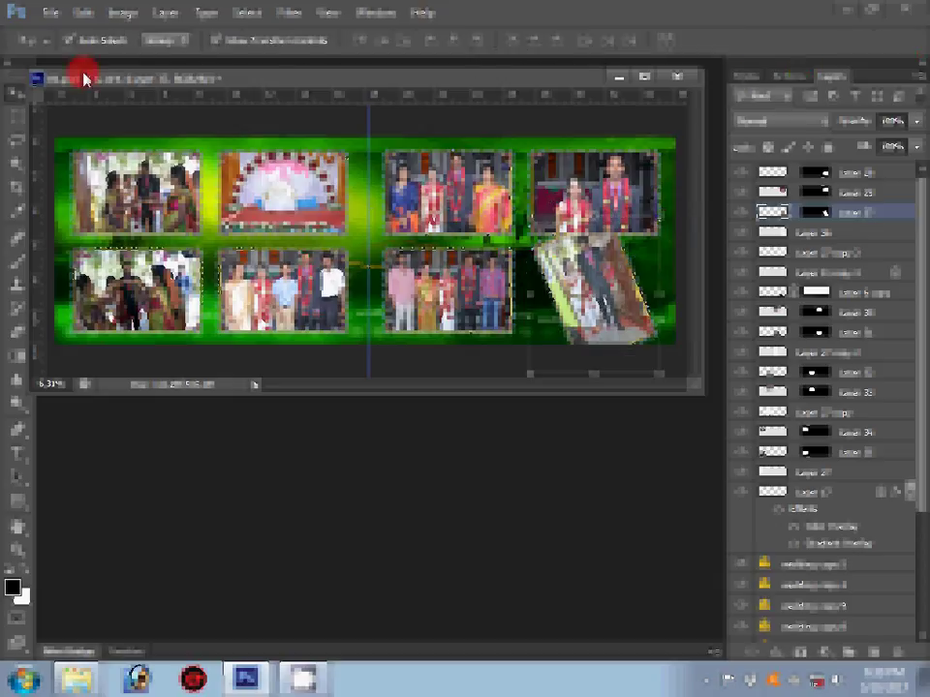
left_click(48, 13)
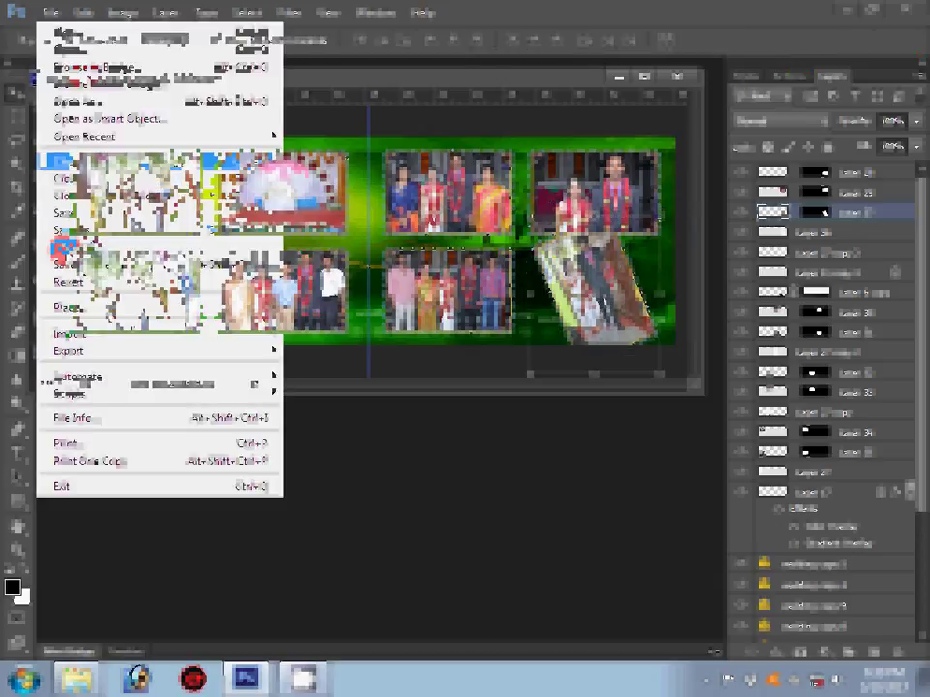
Step: Save the album spread as a Photoshop PSD in a folder on the local disk
left_click(51, 233)
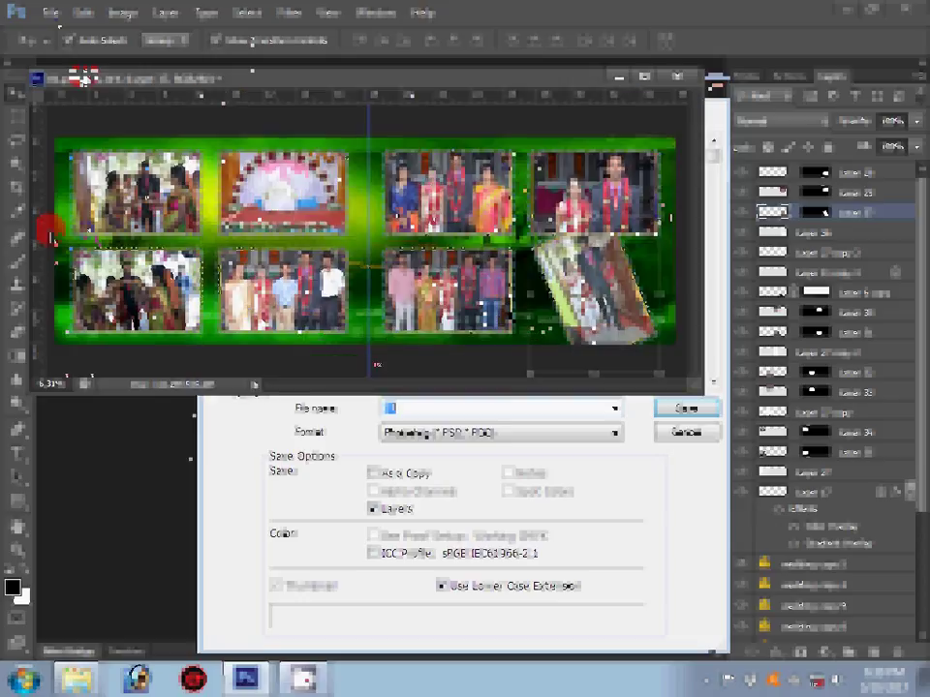
left_click(298, 608)
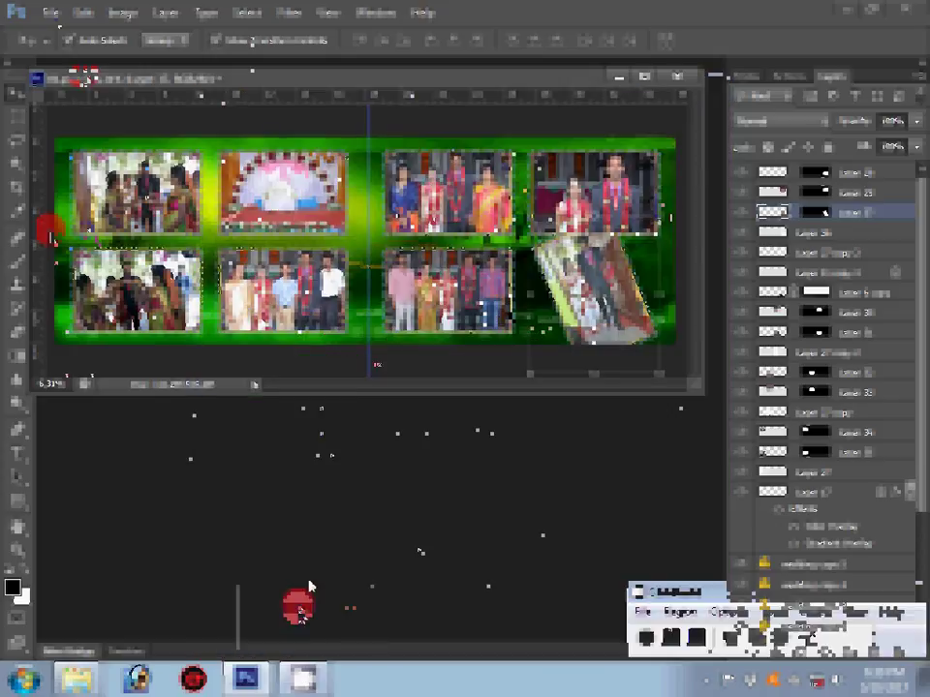
left_click(53, 14)
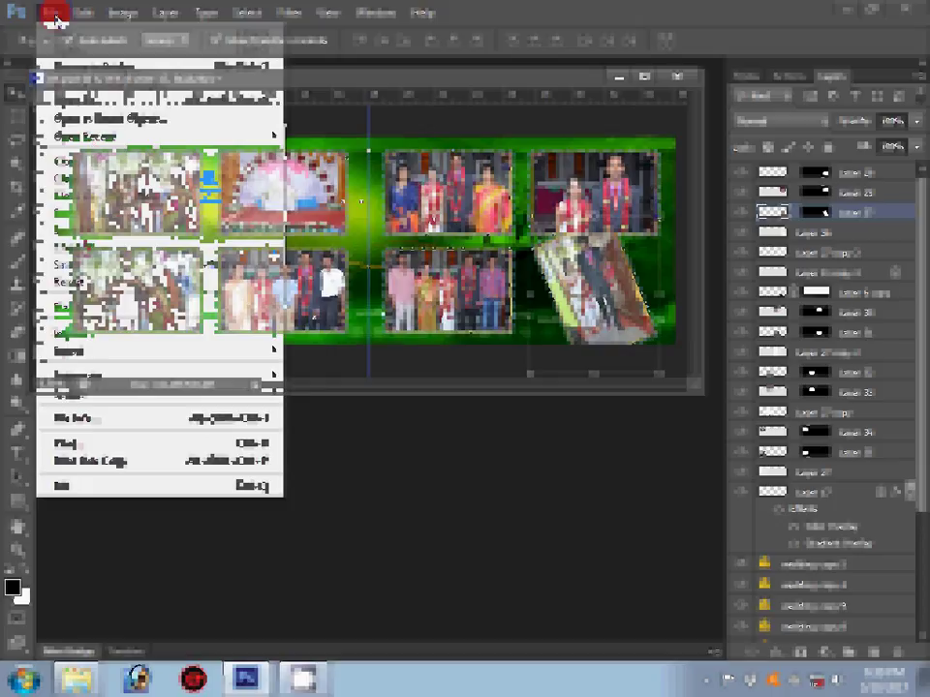
key("ctrl+shift+s")
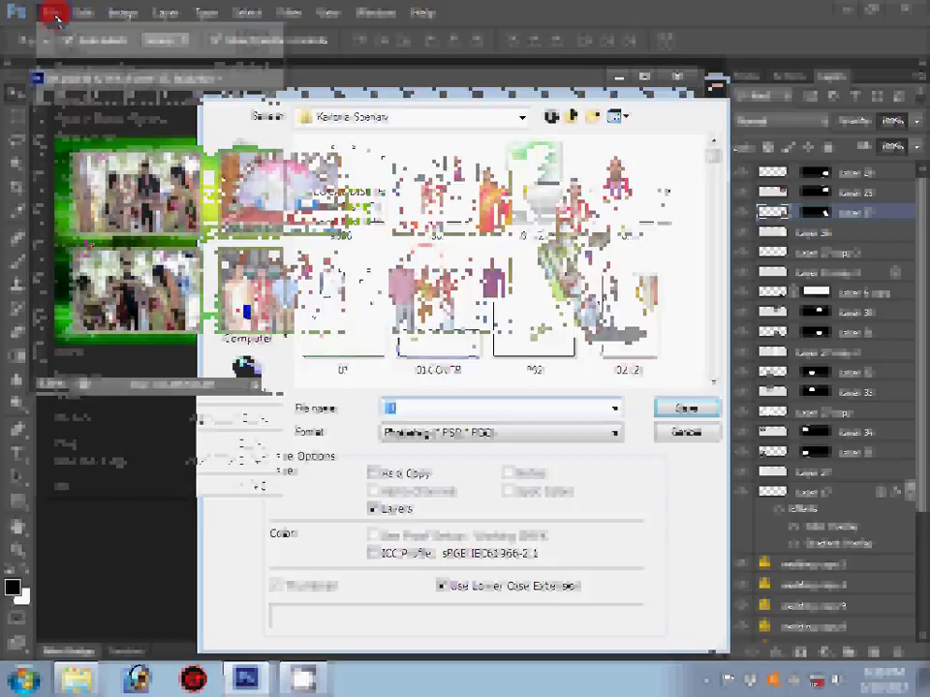
type(".psd")
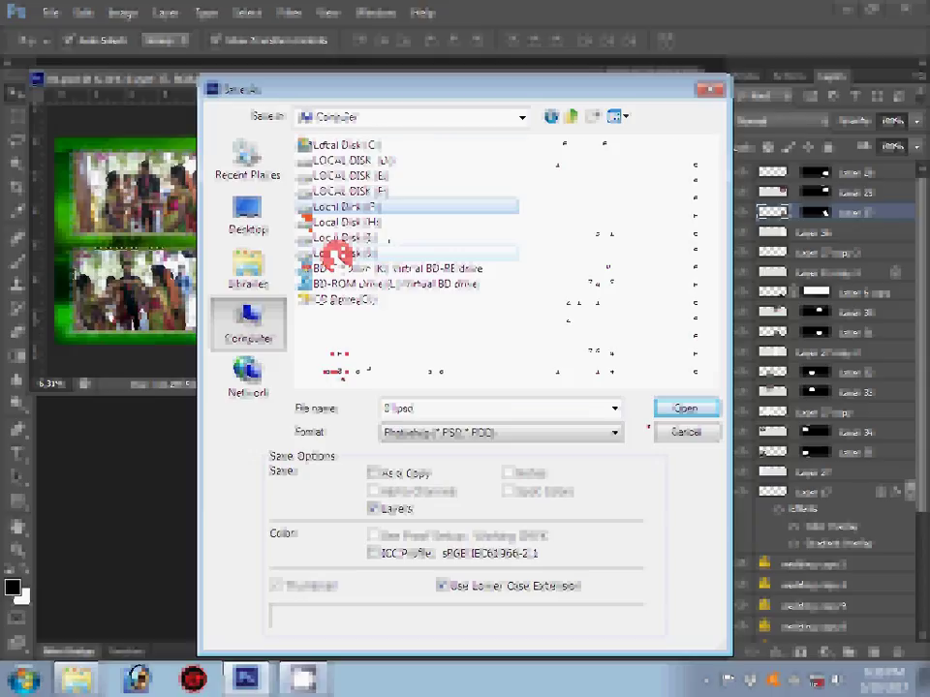
double_click(335, 253)
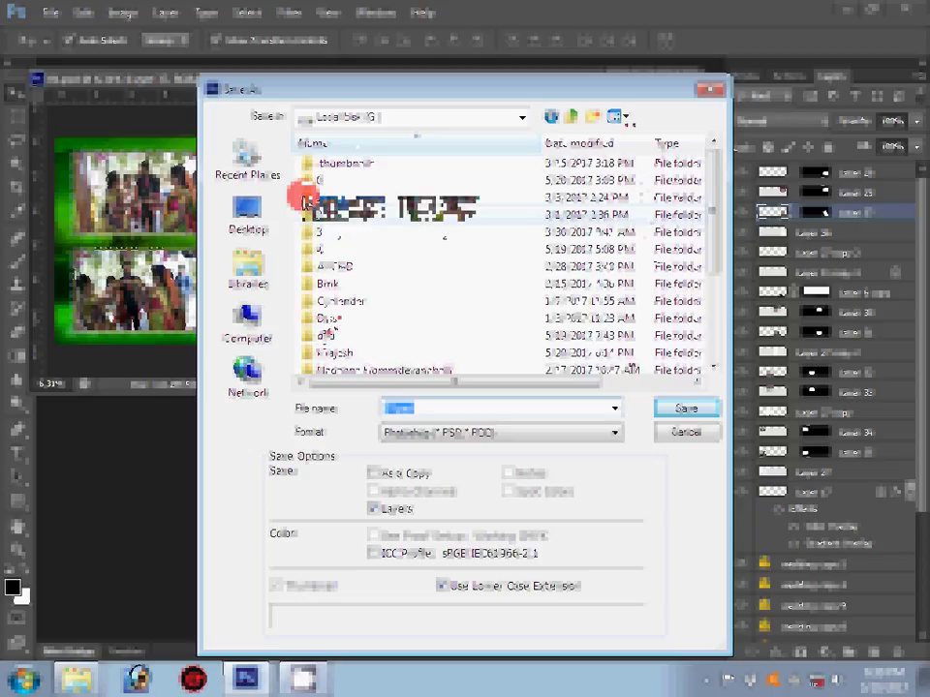
double_click(334, 352)
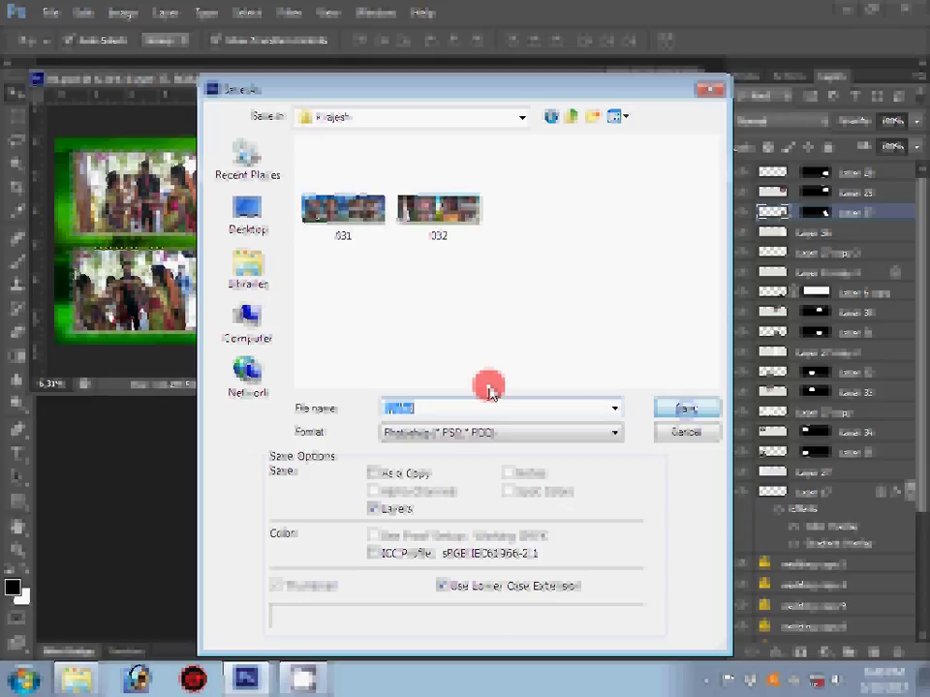
key("Return")
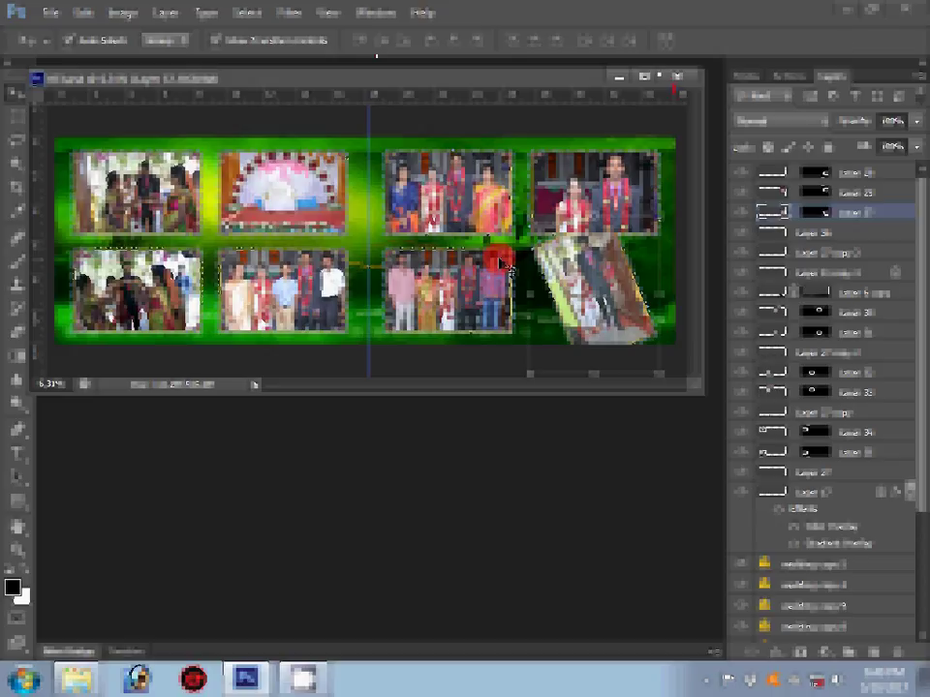
left_click(303, 678)
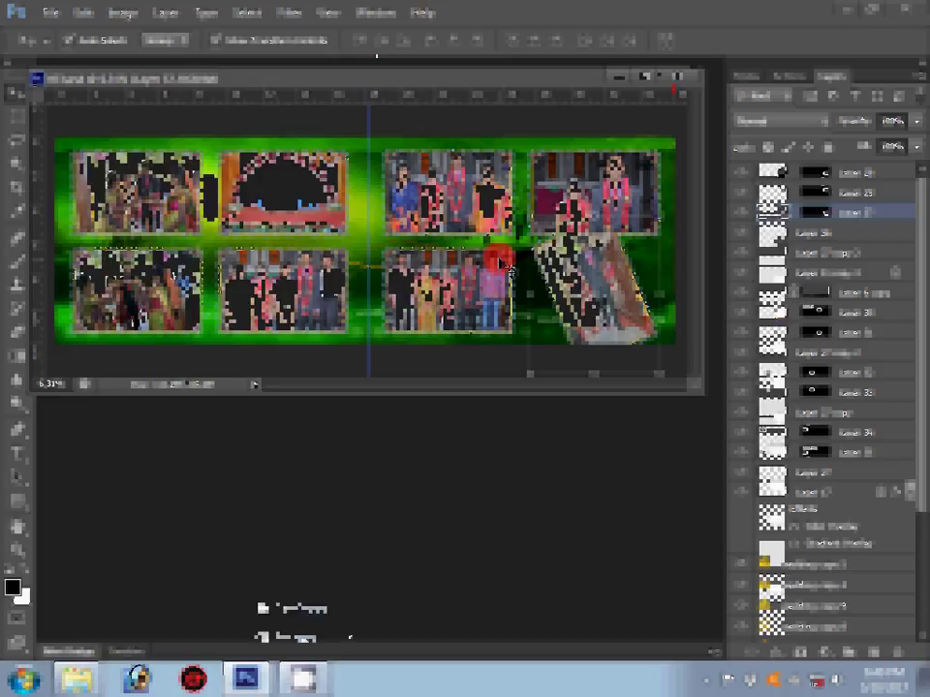